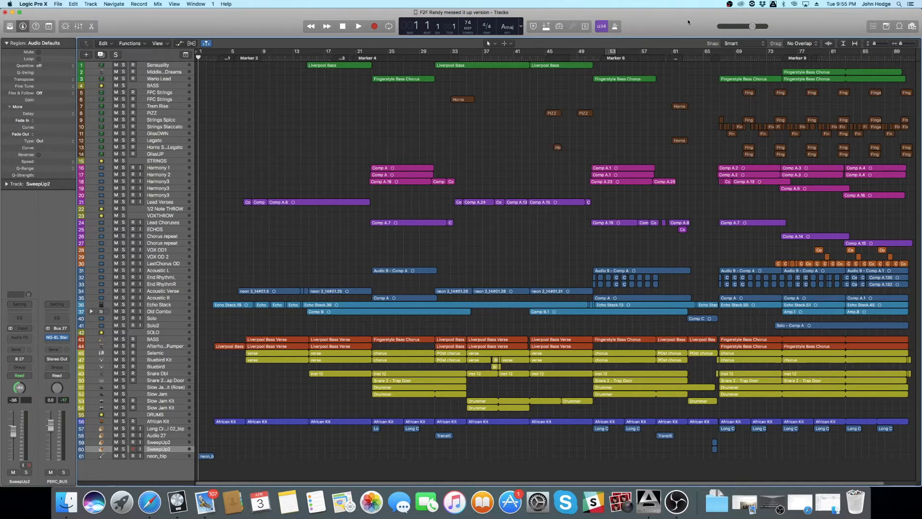
Play the song's opening bars, and audition the neon_bip region from bar 1 to bar 3 up close.
{"action": "key", "text": "space"}
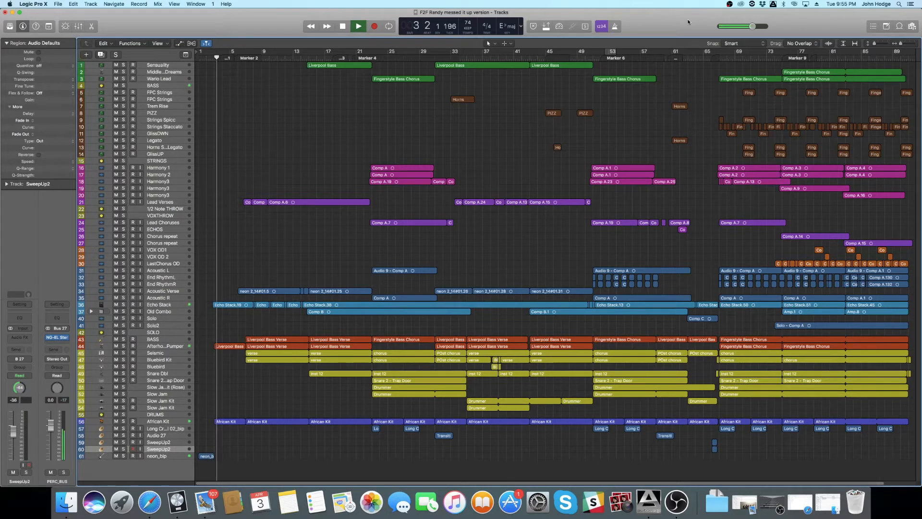
{"action": "key", "text": "space"}
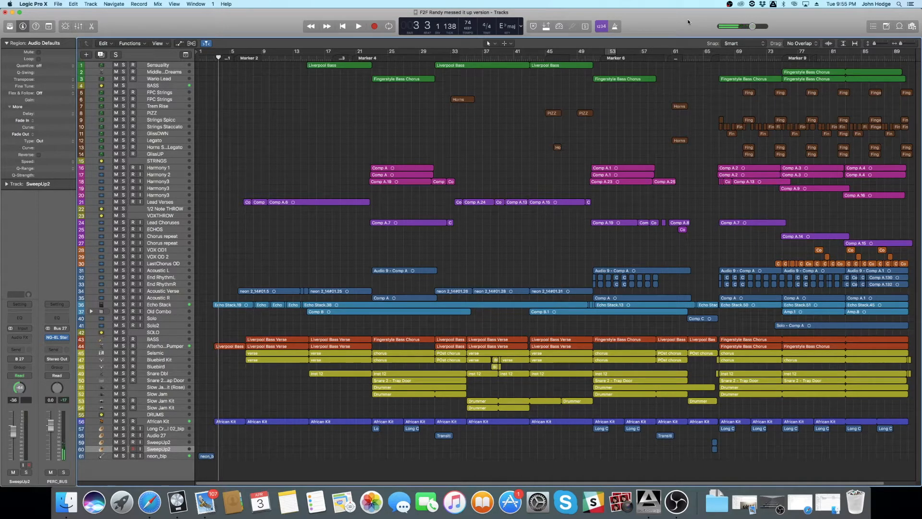
{"action": "left_click", "coordinate": [183, 456]}
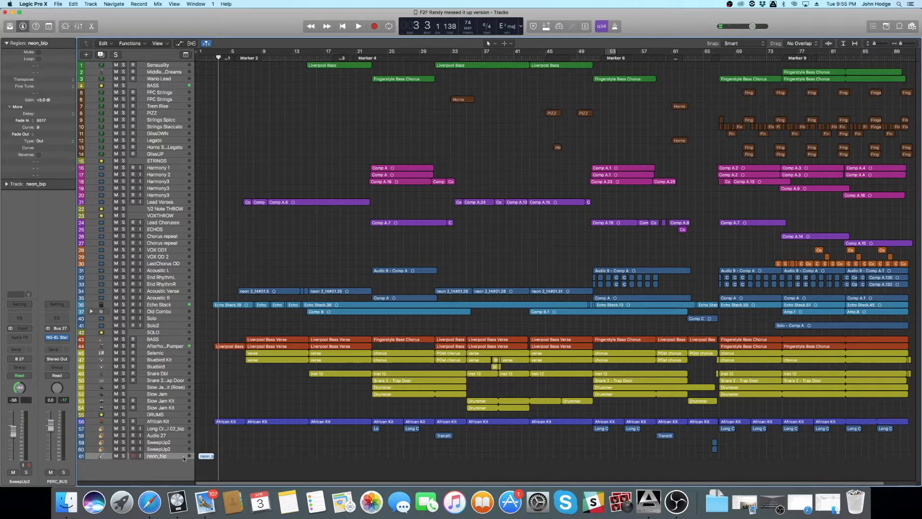
{"action": "left_click_drag", "start_coordinate": [206, 424], "coordinate": [269, 452]}
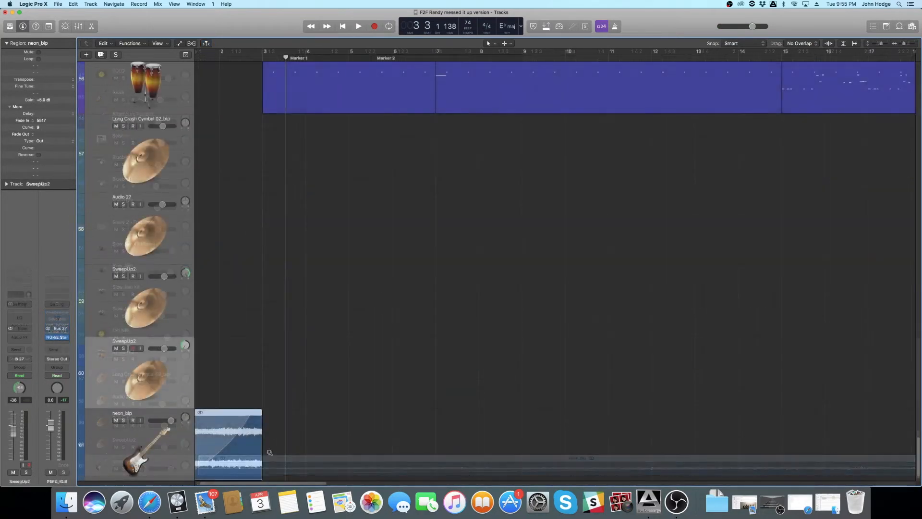
{"action": "scroll", "coordinate": [300, 443], "scroll_direction": "up", "scroll_amount": 8}
{"action": "scroll", "coordinate": [300, 442], "scroll_direction": "down", "scroll_amount": 9}
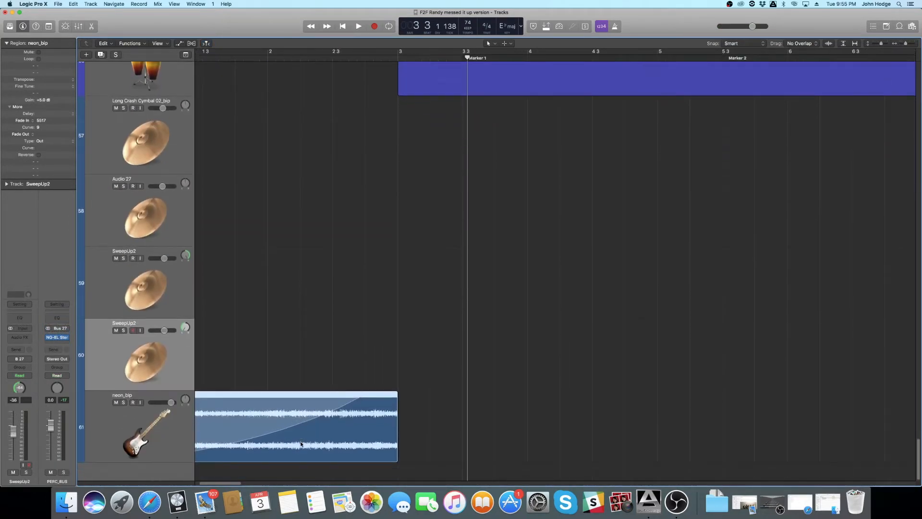
{"action": "scroll", "coordinate": [302, 443], "scroll_direction": "left", "scroll_amount": 3}
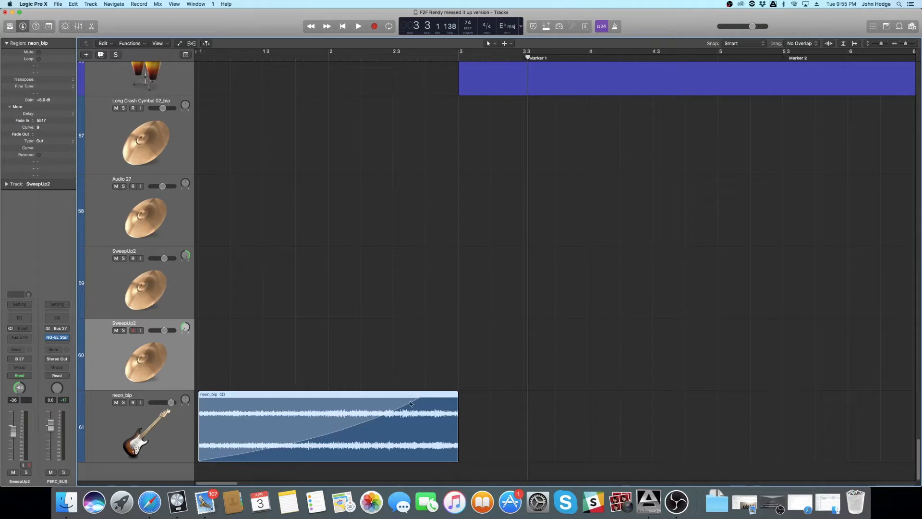
{"action": "left_click", "coordinate": [197, 57]}
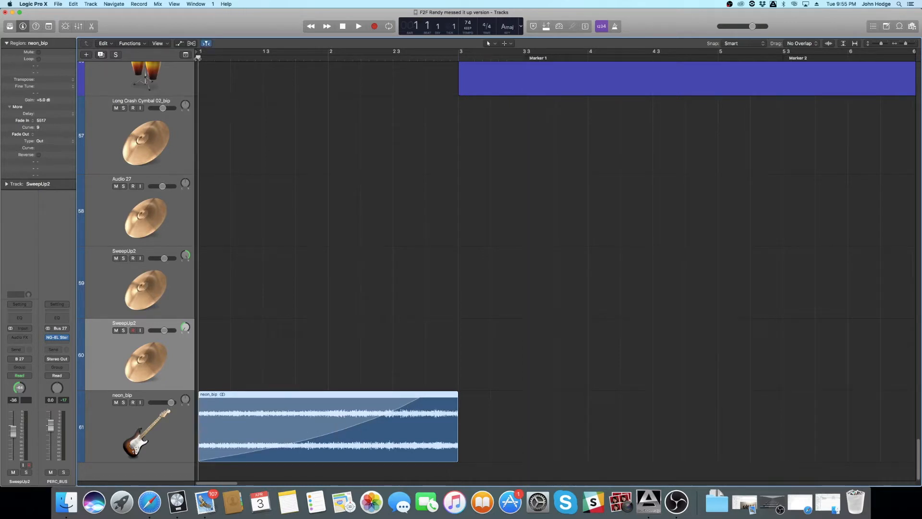
{"action": "key", "text": "space"}
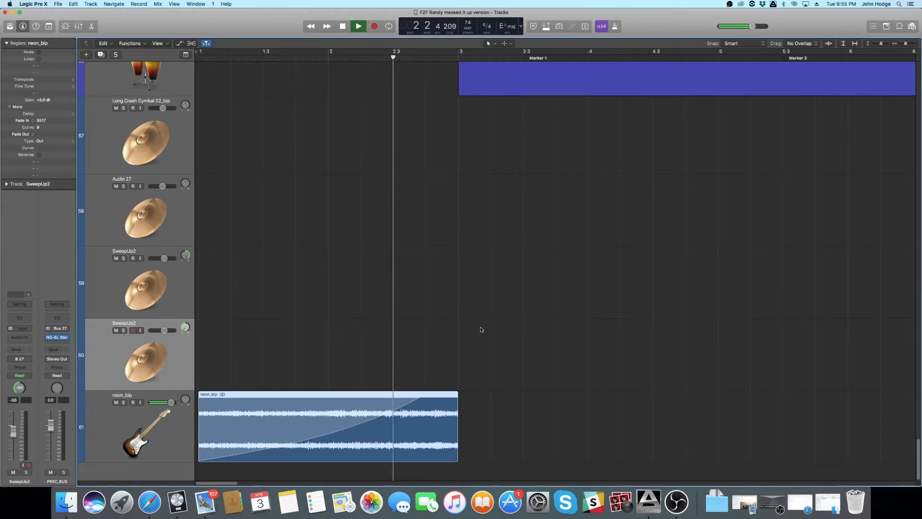
{"action": "key", "text": "space"}
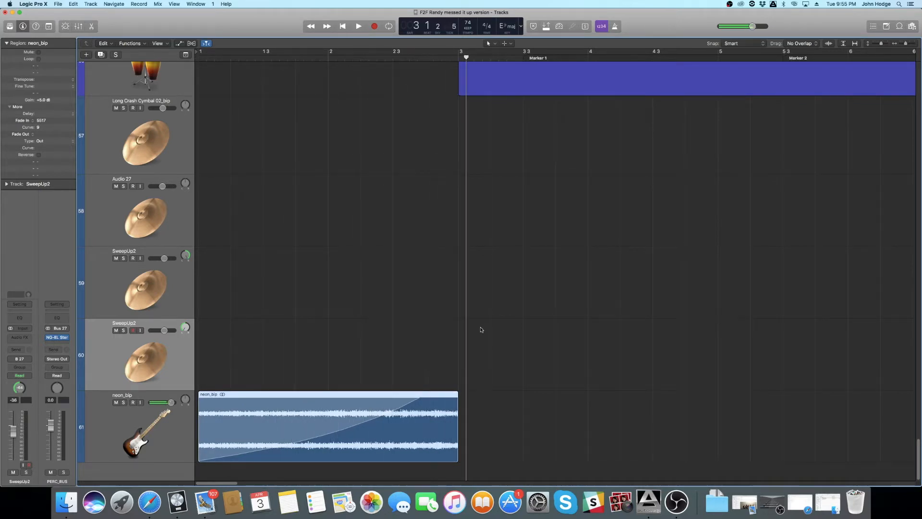
Play the transition from the end of the neon_bip region into the African Kit region at bar 3.
{"action": "key", "text": "super+Down"}
{"action": "key", "text": "super+Down"}
{"action": "key", "text": "super+Right"}
{"action": "key", "text": "super+Right"}
{"action": "scroll", "coordinate": [482, 339], "scroll_direction": "right", "scroll_amount": 8}
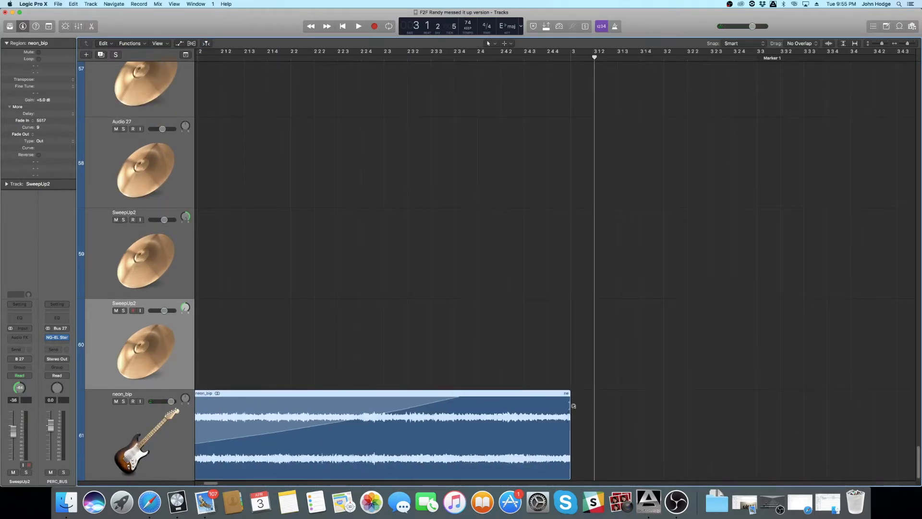
{"action": "key", "text": "super+Up"}
{"action": "key", "text": "super+Up"}
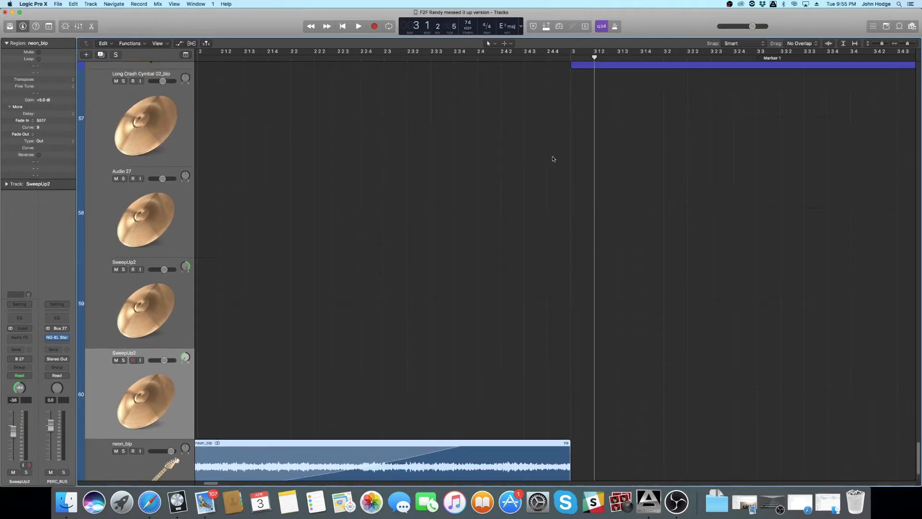
{"action": "double_click", "coordinate": [517, 60]}
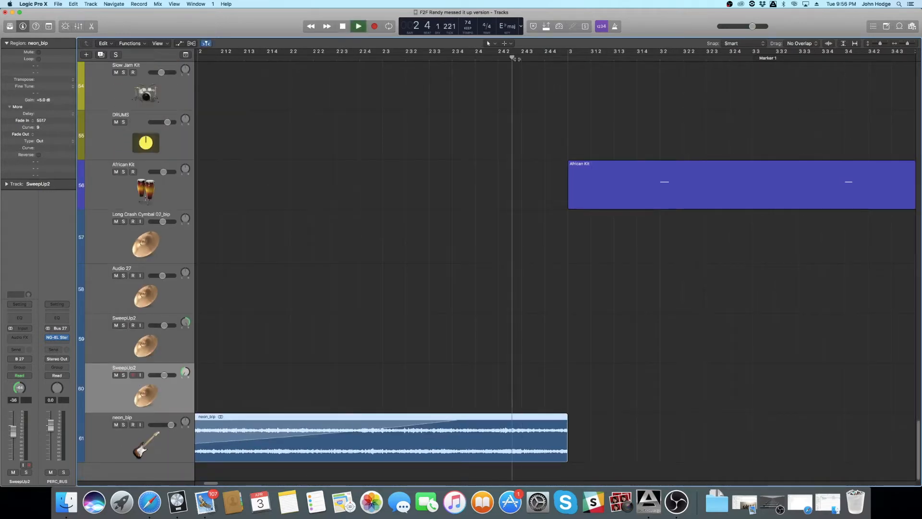
{"action": "key", "text": "space"}
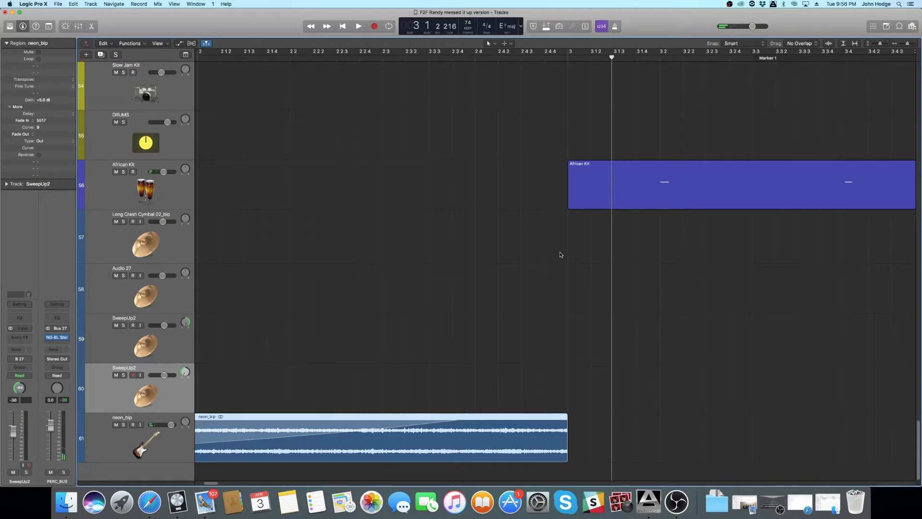
Set the cycle range from bar 67 to bar 75, over the chorus after Marker 8.
{"action": "key", "text": "super+Up"}
{"action": "key", "text": "super+Up"}
{"action": "key", "text": "super+Left"}
{"action": "key", "text": "super+Left"}
{"action": "key", "text": "super+Left"}
{"action": "key", "text": "super+Left"}
{"action": "key", "text": "super+Left"}
{"action": "key", "text": "super+Left"}
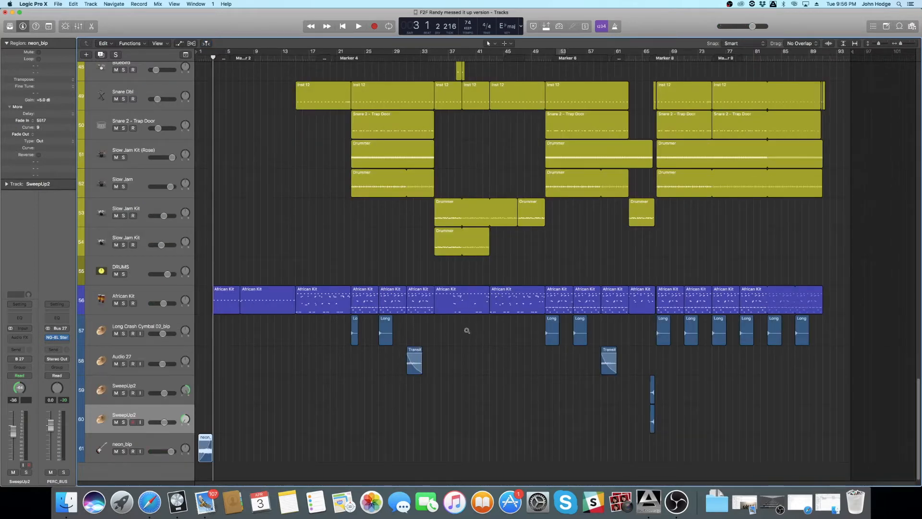
{"action": "key", "text": "super+Up"}
{"action": "key", "text": "super+Up"}
{"action": "key", "text": "super+Up"}
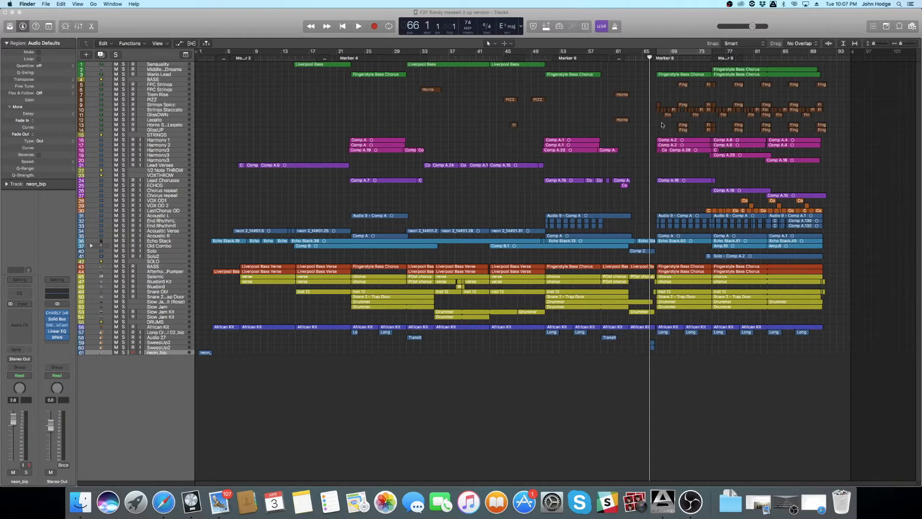
{"action": "left_click_drag", "start_coordinate": [657, 53], "coordinate": [713, 53]}
{"action": "key", "text": "super+Right"}
{"action": "key", "text": "super+Right"}
{"action": "key", "text": "super+Right"}
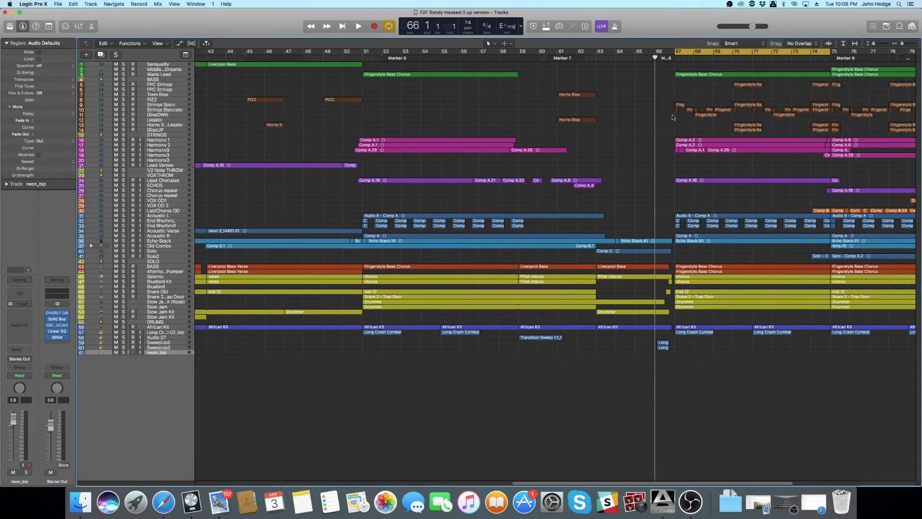
{"action": "scroll", "coordinate": [672, 117], "scroll_direction": "right", "scroll_amount": 5}
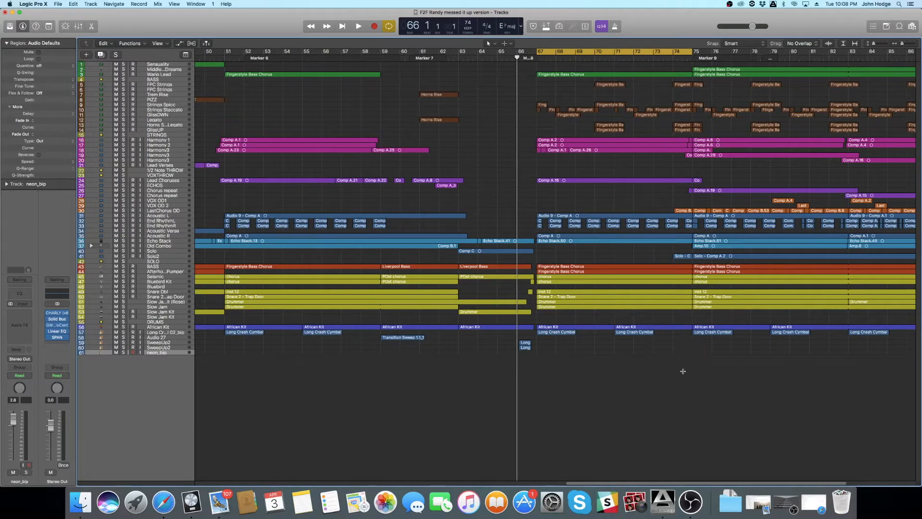
Select all regions on every track between bars 67 and 75 and split them, shortening notes that cross the split point.
{"action": "left_click_drag", "start_coordinate": [686, 373], "coordinate": [537, 69]}
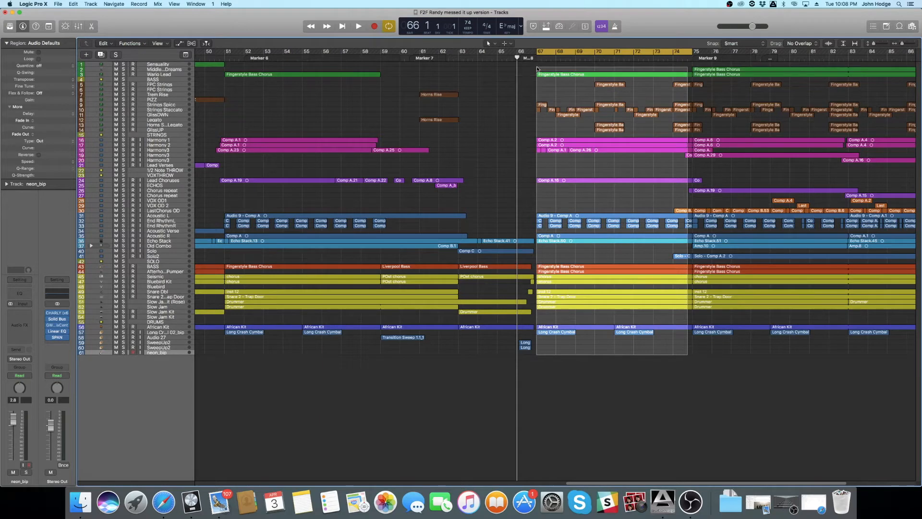
{"action": "right_click", "coordinate": [582, 75]}
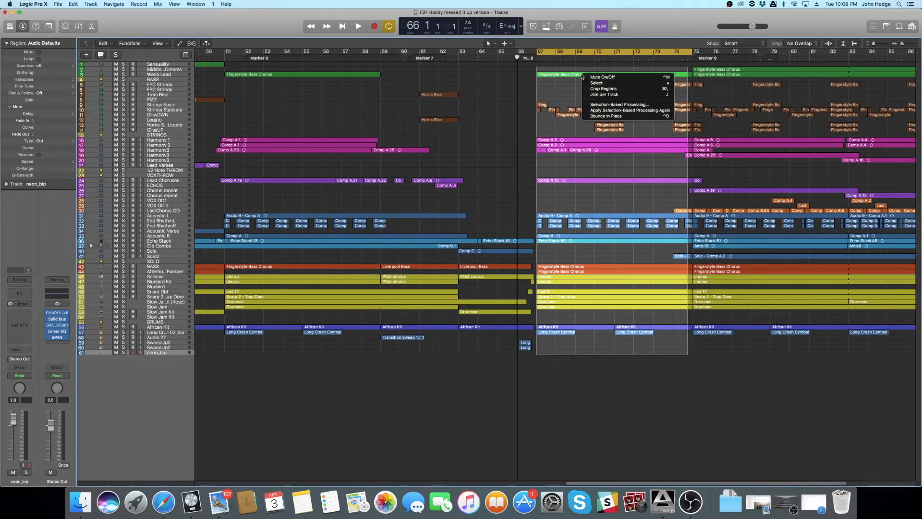
{"action": "left_click", "coordinate": [608, 118]}
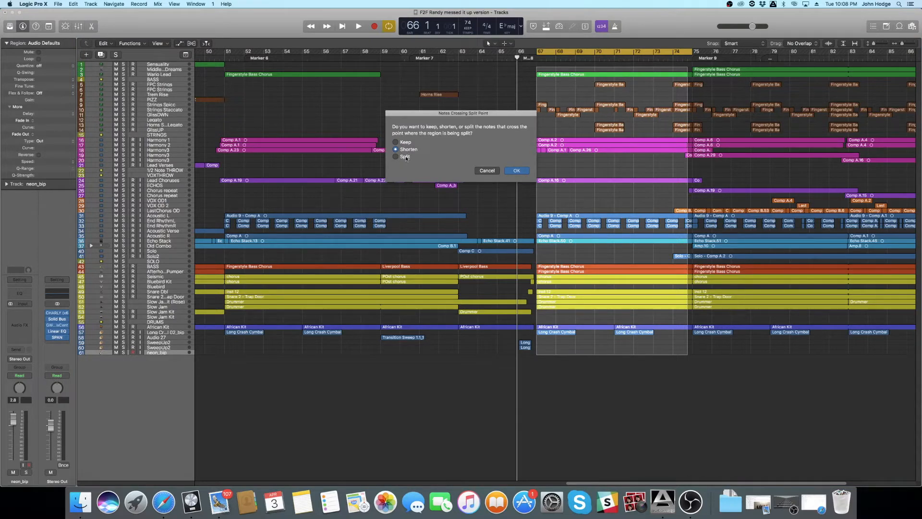
{"action": "left_click", "coordinate": [517, 171]}
Bounce the selected chorus regions in place to a new track named REVERSE, leaving the source regions as they are.
{"action": "key", "text": "ctrl+b"}
{"action": "type", "text": "REVERSE"}
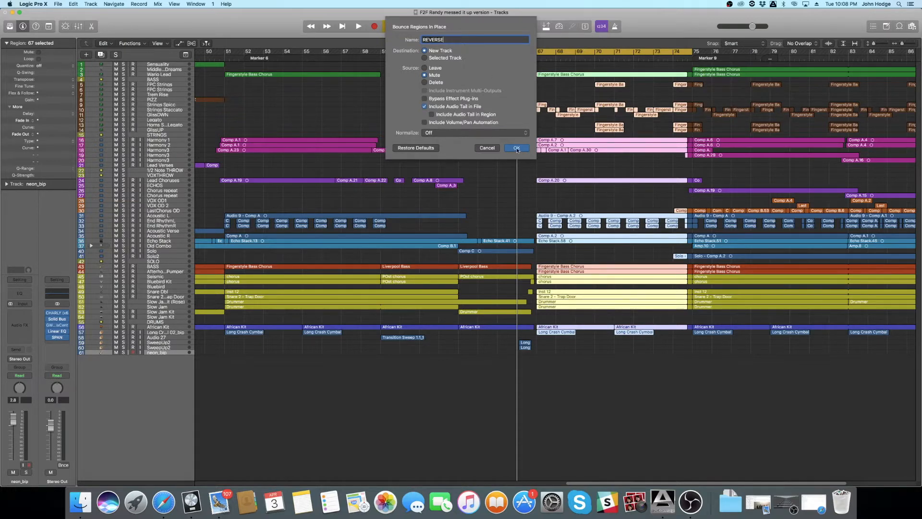
{"action": "left_click", "coordinate": [425, 70]}
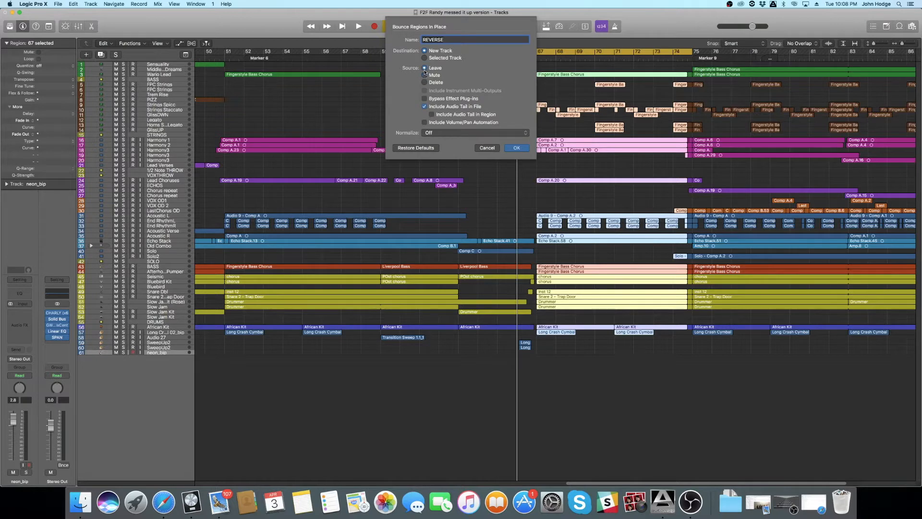
{"action": "left_click", "coordinate": [517, 148]}
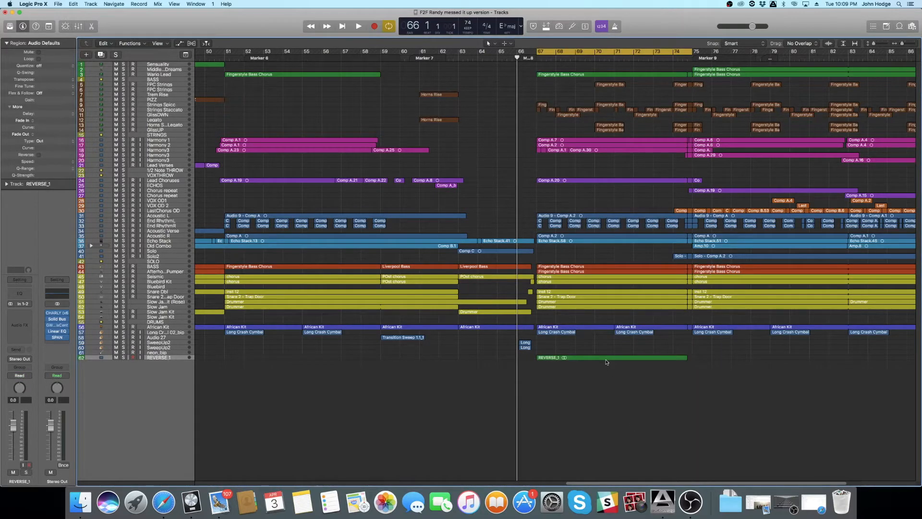
Turn off the cycle and move the bounced REVERSE_1 region to bar 1 at the start of the song.
{"action": "left_click", "coordinate": [576, 52]}
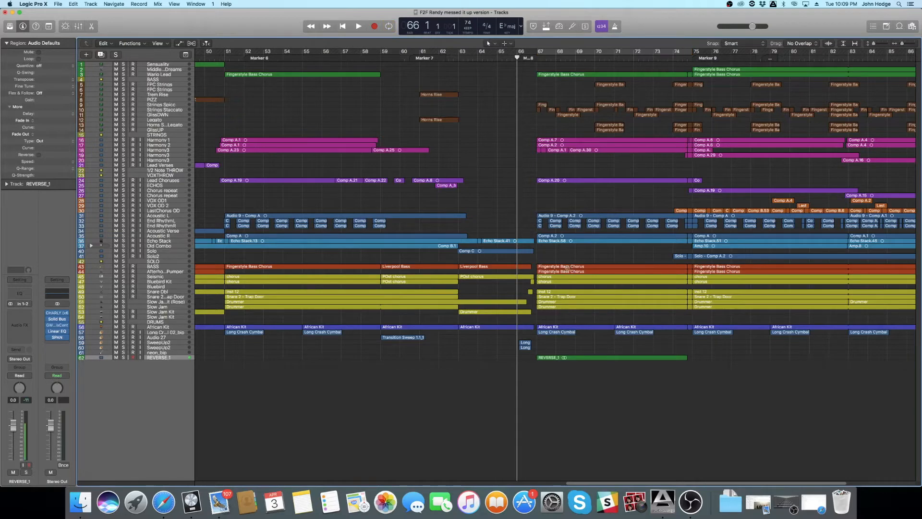
{"action": "left_click", "coordinate": [570, 321], "text": "ctrl+alt"}
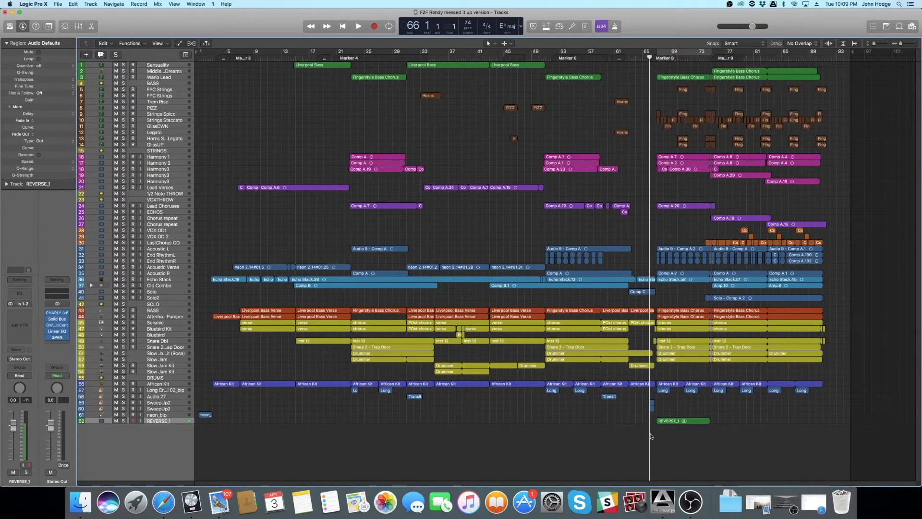
{"action": "left_click_drag", "start_coordinate": [676, 420], "coordinate": [183, 427]}
{"action": "left_click_drag", "start_coordinate": [687, 420], "coordinate": [191, 420]}
{"action": "left_click", "coordinate": [219, 436]}
{"action": "key", "text": "super+Right"}
{"action": "key", "text": "super+Down"}
{"action": "scroll", "coordinate": [286, 428], "scroll_direction": "left", "scroll_amount": 15}
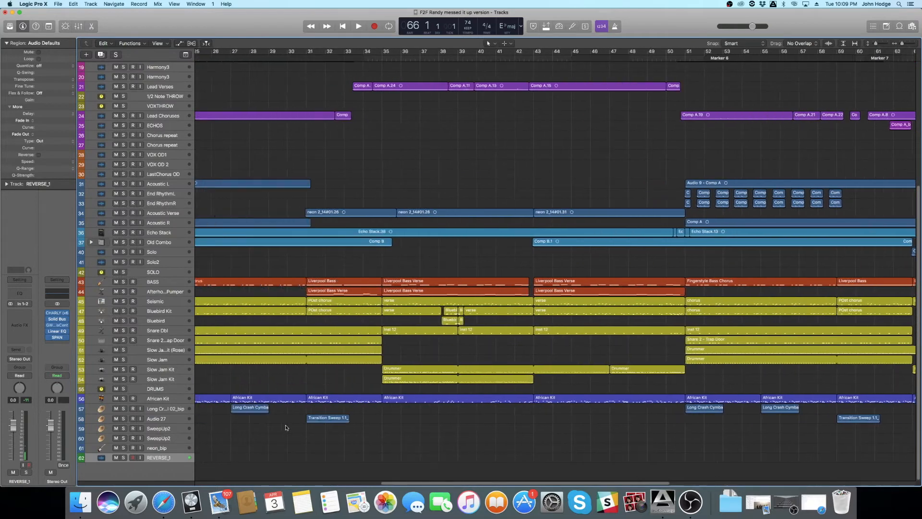
{"action": "scroll", "coordinate": [286, 422], "scroll_direction": "left", "scroll_amount": 5}
{"action": "key", "text": "super+Down"}
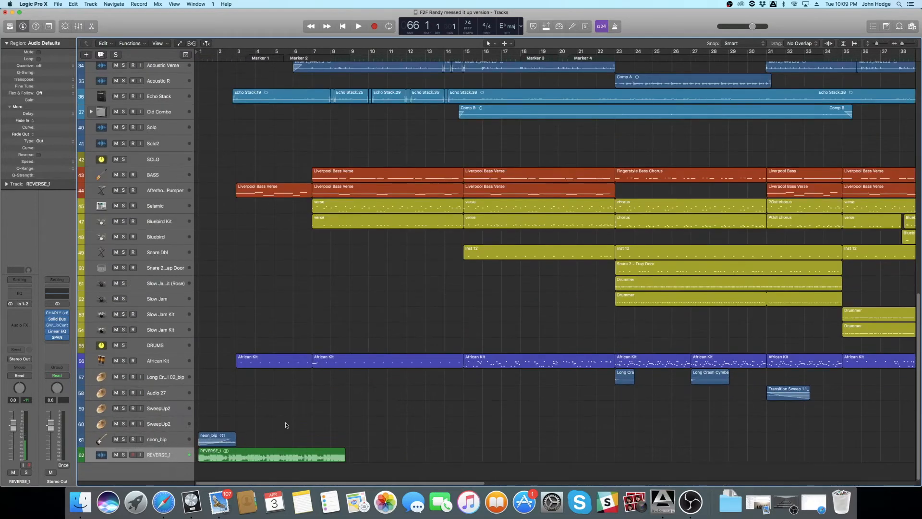
Open the REVERSE_1 region in the audio editor with its whole waveform in view.
{"action": "left_click", "coordinate": [168, 424]}
{"action": "left_click", "coordinate": [233, 456]}
{"action": "right_click", "coordinate": [269, 458]}
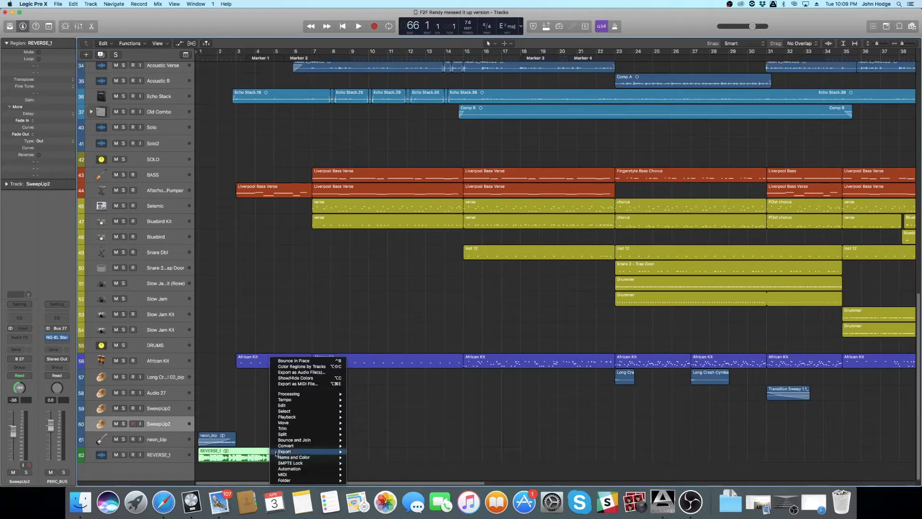
{"action": "left_click", "coordinate": [296, 456]}
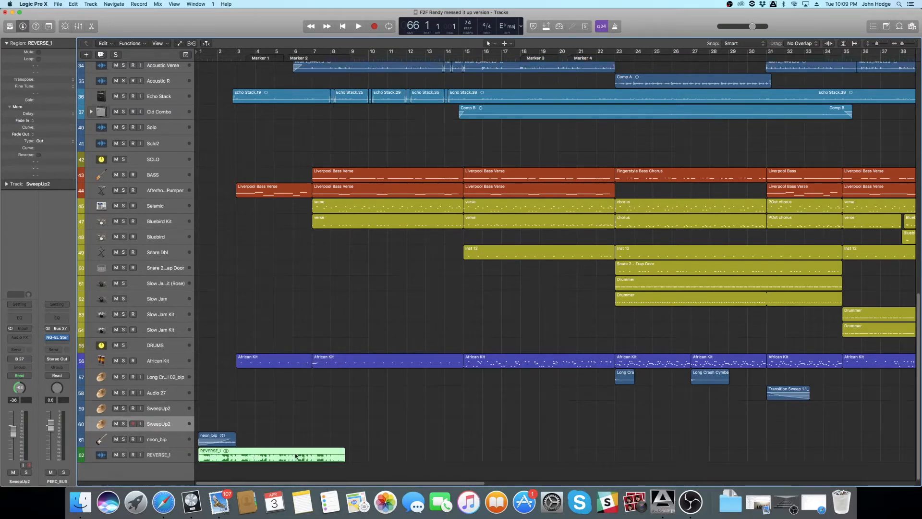
{"action": "double_click", "coordinate": [296, 456]}
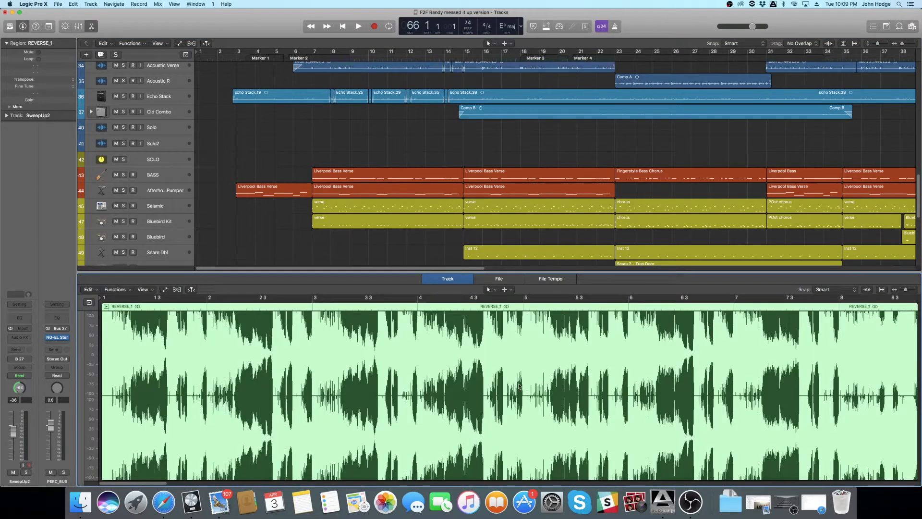
{"action": "scroll", "coordinate": [520, 387], "scroll_direction": "down", "scroll_amount": 10}
{"action": "scroll", "coordinate": [364, 361], "scroll_direction": "up", "scroll_amount": 8}
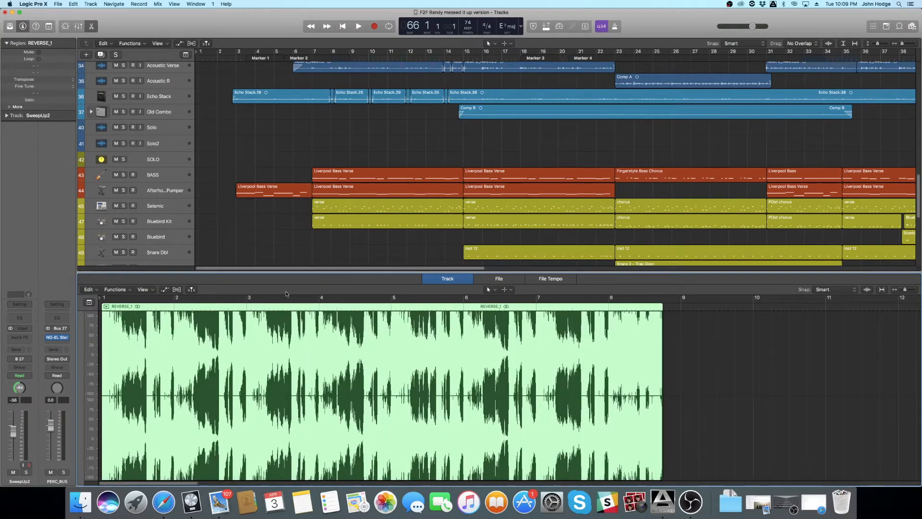
Reverse the REVERSE_1 audio file and close the audio editor.
{"action": "left_click", "coordinate": [499, 279]}
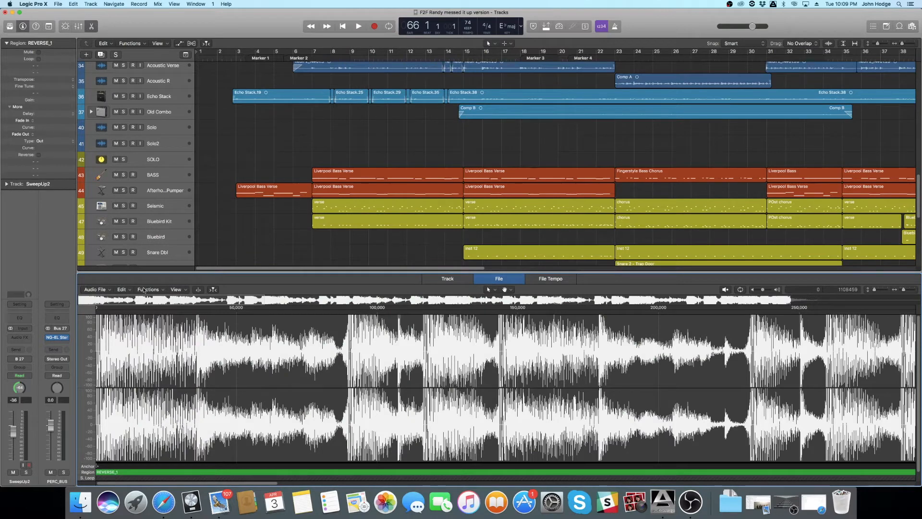
{"action": "left_click", "coordinate": [148, 289]}
{"action": "left_click", "coordinate": [155, 335]}
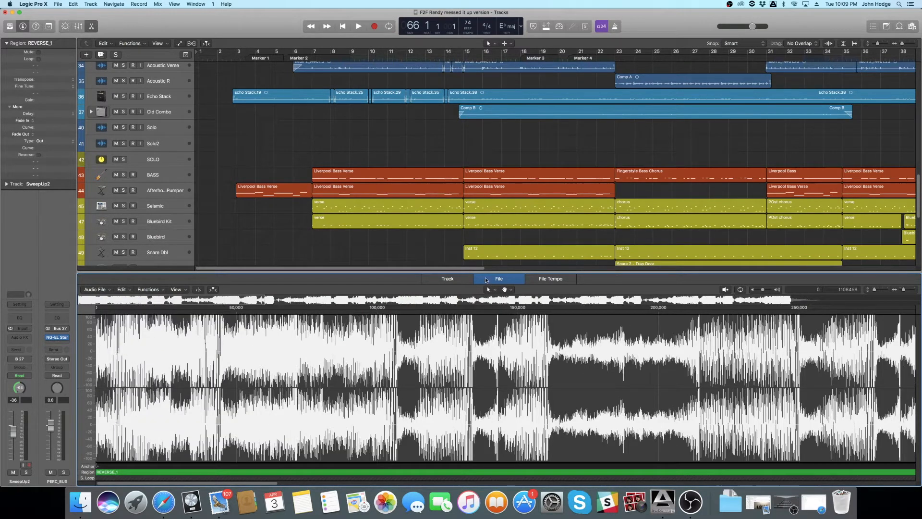
{"action": "key", "text": "e"}
Bounce the REVERSE_1 region in place to a new track named REVERSE_1_bip, leaving the source region as it is.
{"action": "right_click", "coordinate": [309, 453]}
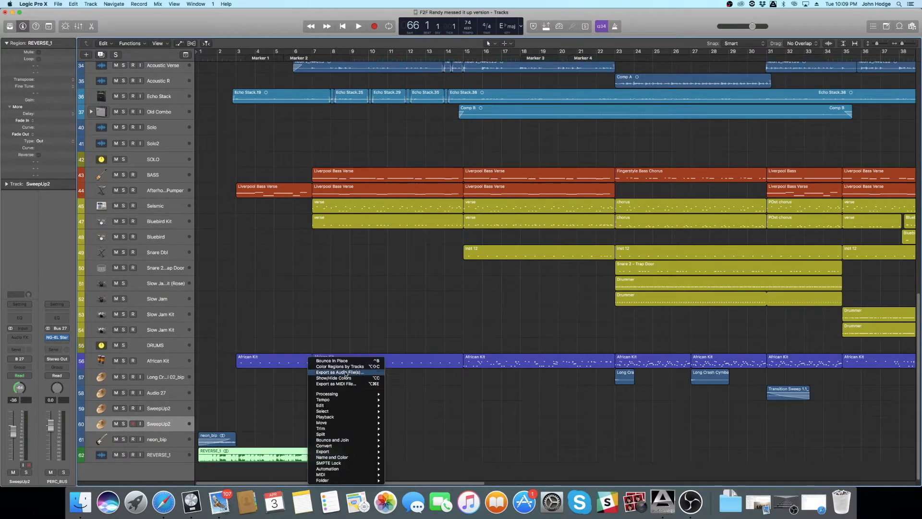
{"action": "key", "text": "ctrl+b"}
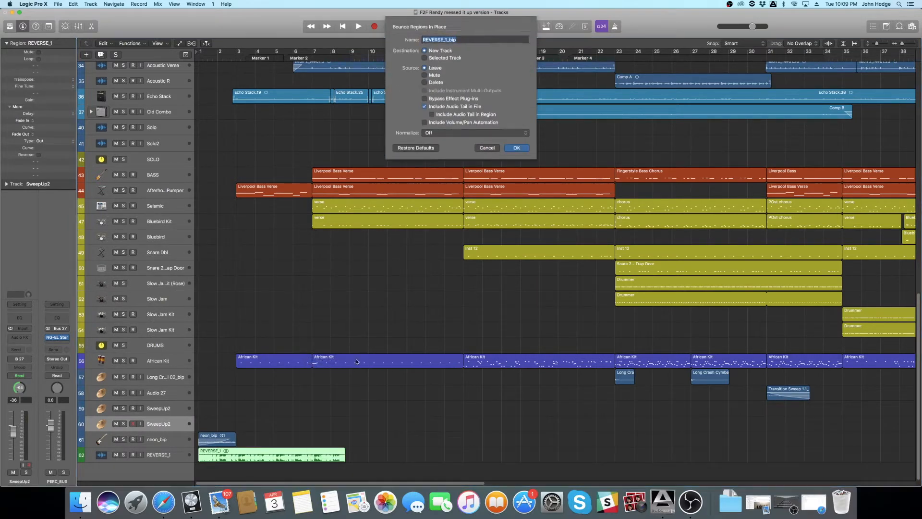
{"action": "left_click", "coordinate": [516, 148]}
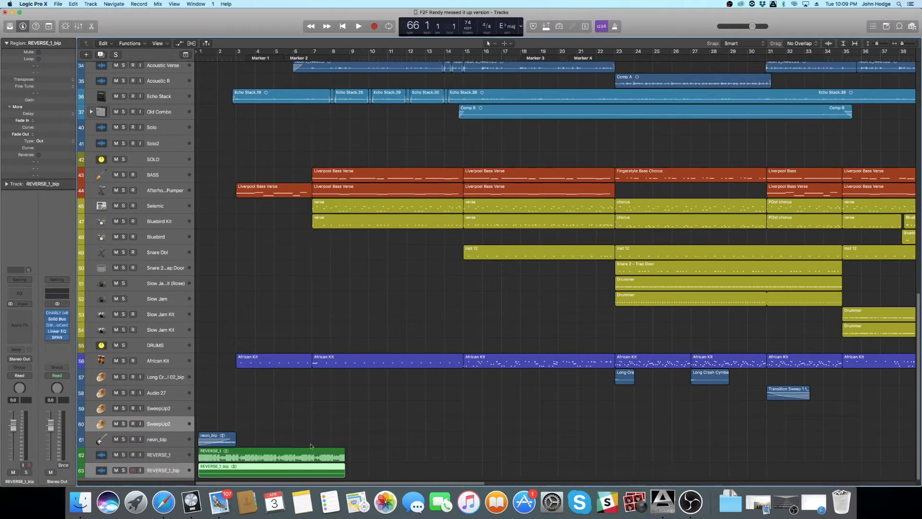
Delete the original REVERSE_1 track together with its region.
{"action": "left_click", "coordinate": [277, 457]}
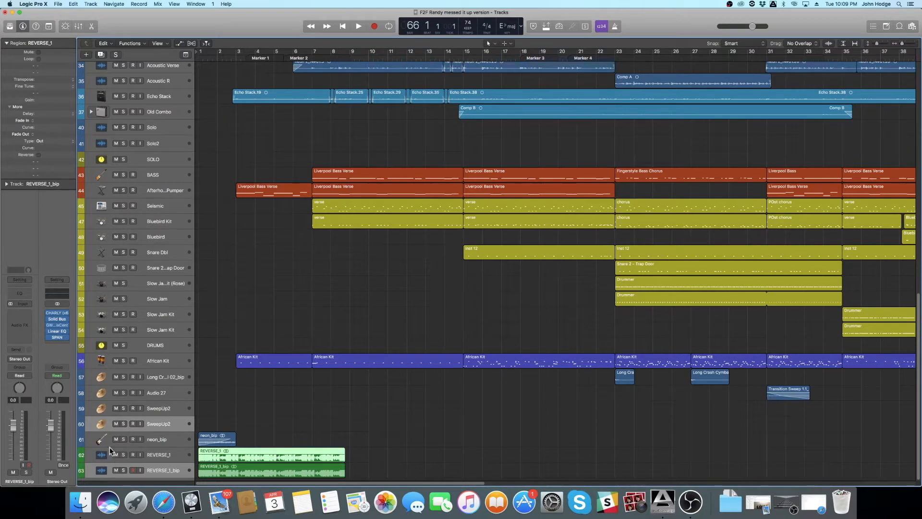
{"action": "left_click", "coordinate": [164, 460]}
{"action": "key", "text": "super+BackSpace"}
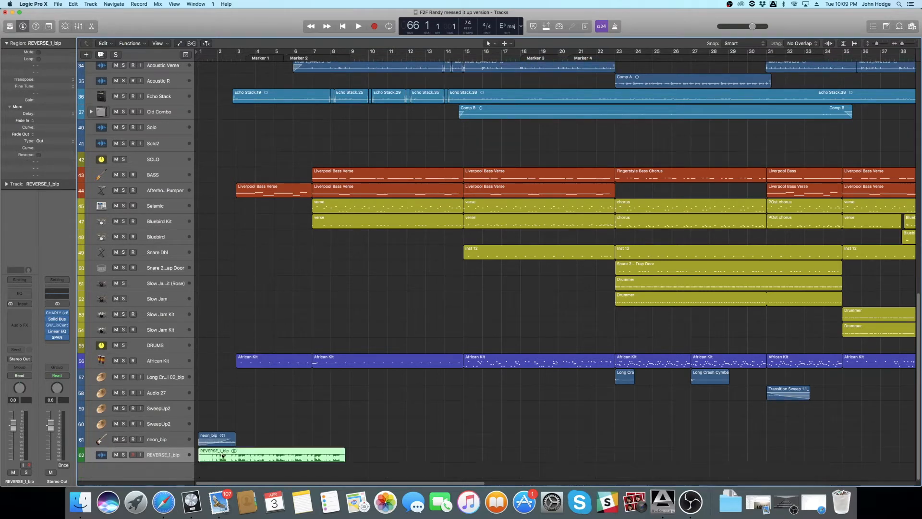
Examine the REVERSE_1_bip region's waveform in the audio track editor and close the editor.
{"action": "double_click", "coordinate": [246, 457]}
{"action": "left_click", "coordinate": [447, 279]}
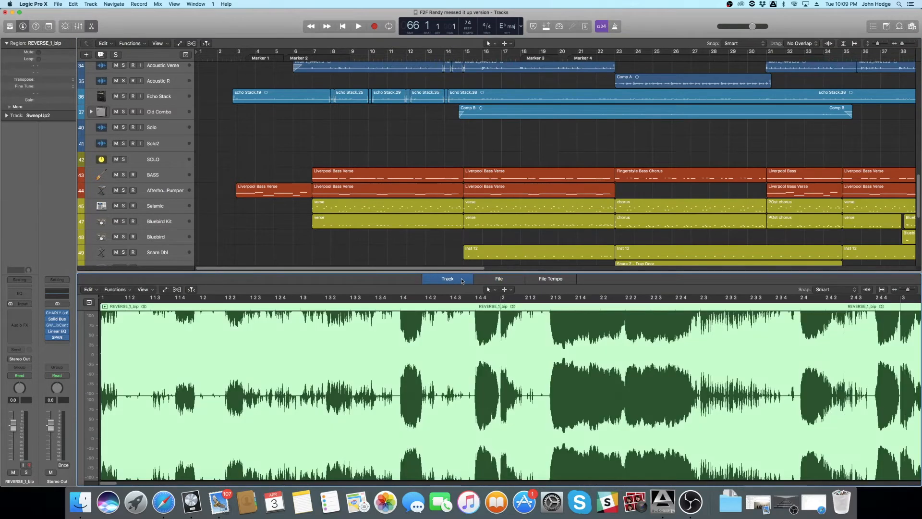
{"action": "key", "text": "e"}
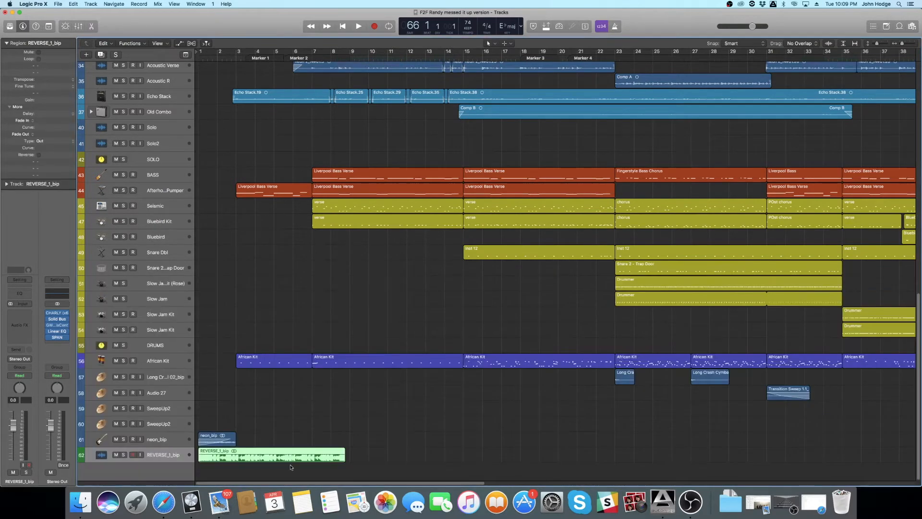
Solo the REVERSE_1_bip track, enlarge the tracks vertically and listen to the reversed audio from the start.
{"action": "left_click", "coordinate": [123, 455]}
{"action": "key", "text": "space"}
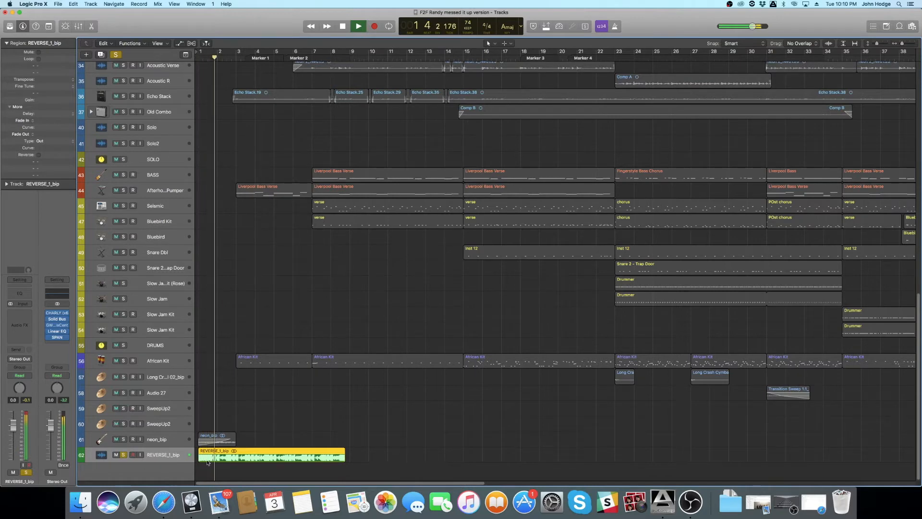
{"action": "key", "text": "super+Down"}
{"action": "key", "text": "super+Down"}
{"action": "key", "text": "super+Down"}
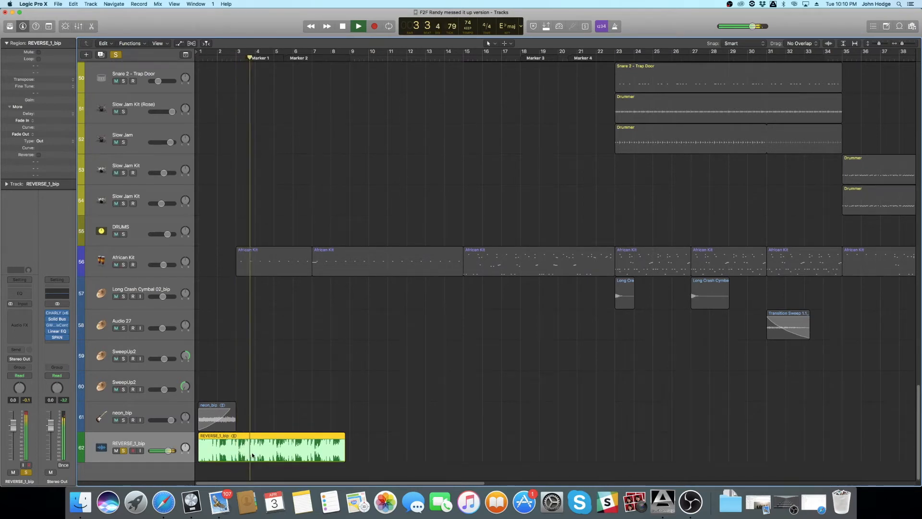
{"action": "key", "text": "space"}
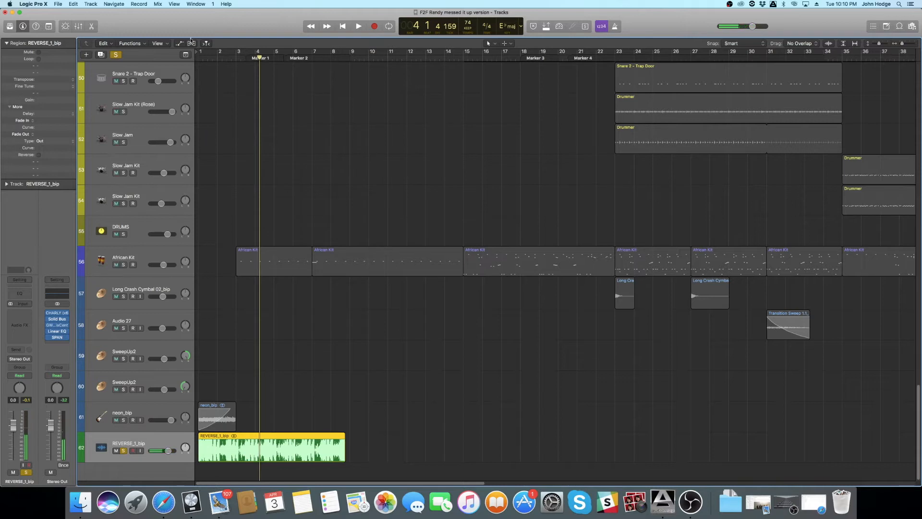
{"action": "key", "text": "Return"}
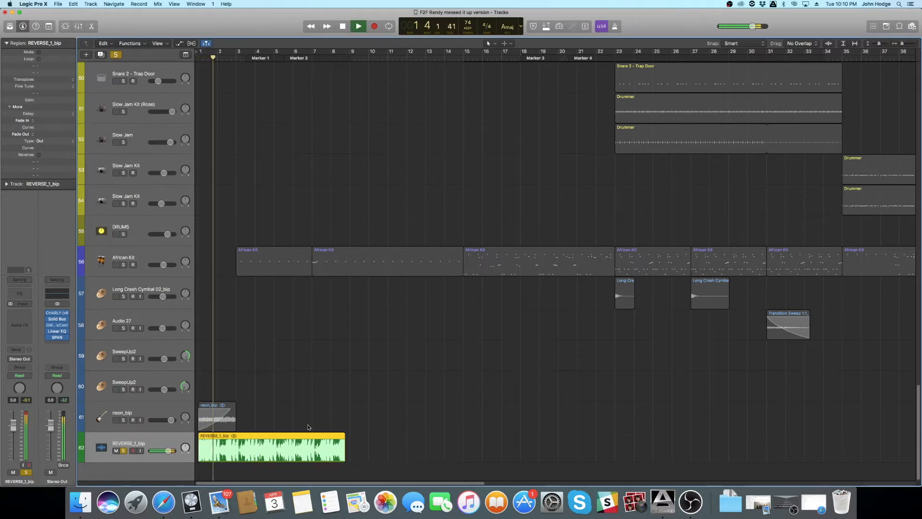
{"action": "key", "text": "space"}
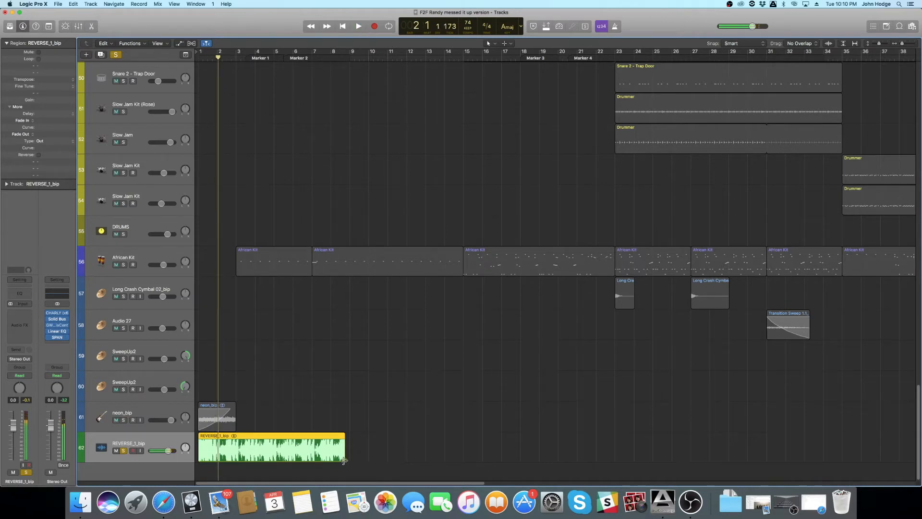
Audition the end of the REVERSE_1_bip region, cycle bars 7 to 9, and cut the region down to two bars starting at bar 1.
{"action": "left_click", "coordinate": [337, 61]}
{"action": "key", "text": "space"}
{"action": "key", "text": "space"}
{"action": "left_click_drag", "start_coordinate": [313, 55], "coordinate": [349, 54]}
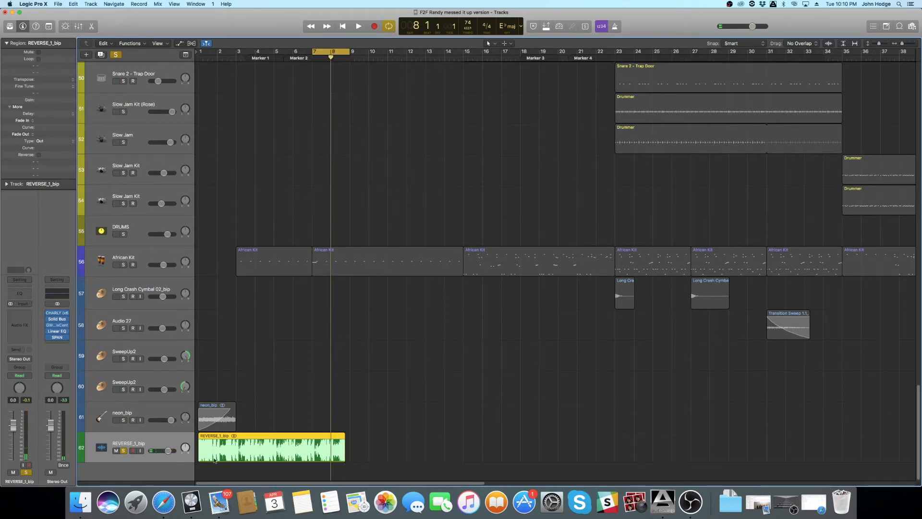
{"action": "mouse_move", "coordinate": [199, 458]}
{"action": "left_mouse_down"}
{"action": "mouse_move", "coordinate": [312, 456]}
{"action": "mouse_move", "coordinate": [210, 438]}
{"action": "mouse_move", "coordinate": [199, 459]}
{"action": "left_mouse_up"}
{"action": "left_click", "coordinate": [261, 450]}
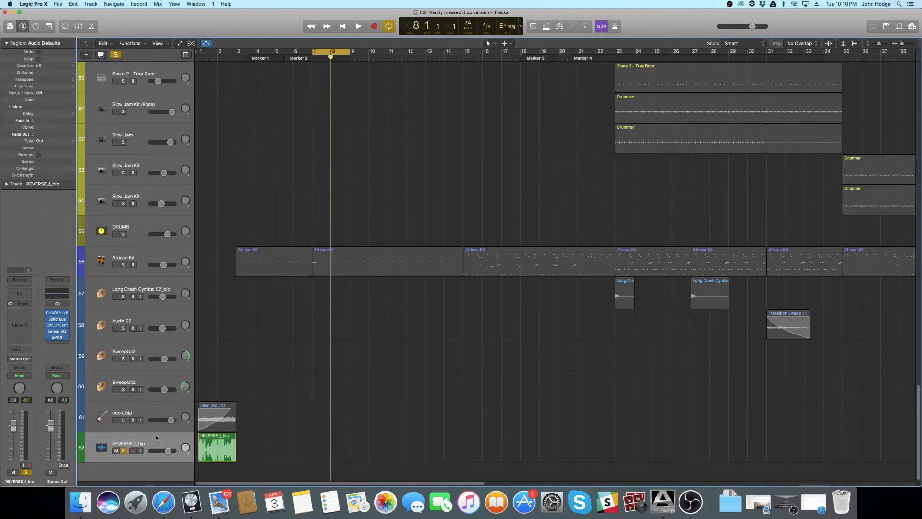
Set the REVERSE_1_bip region's gain to -4.8 dB and move the cycle range to bars 1 to 3.
{"action": "left_click", "coordinate": [213, 447]}
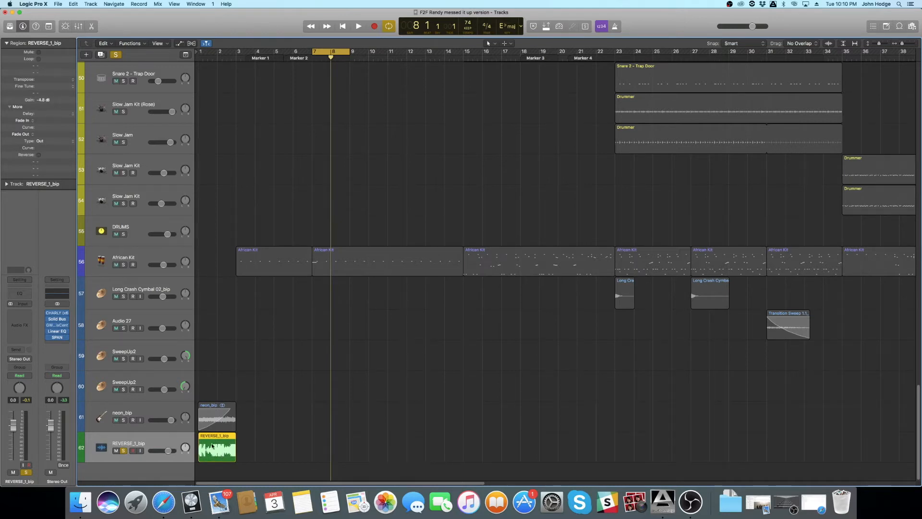
{"action": "left_click", "coordinate": [163, 447]}
{"action": "left_click", "coordinate": [20, 312]}
{"action": "left_click", "coordinate": [33, 240]}
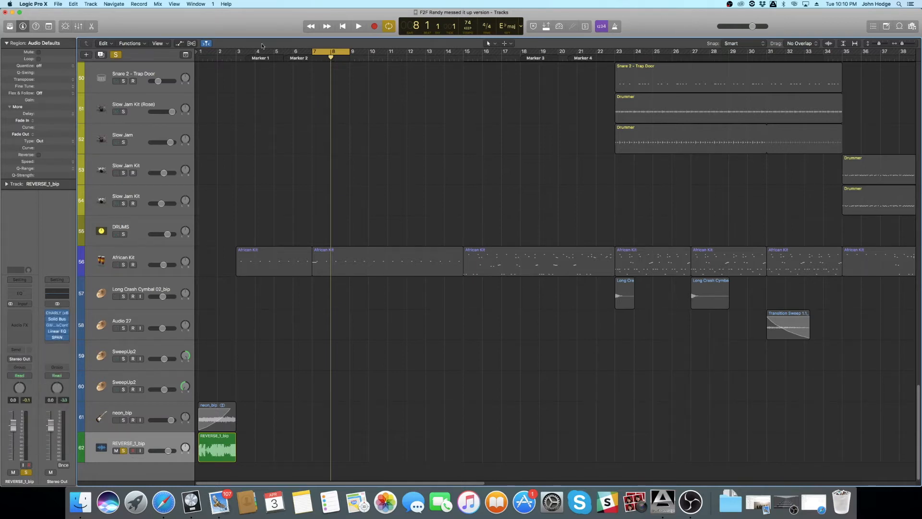
{"action": "left_click_drag", "start_coordinate": [336, 52], "coordinate": [222, 52]}
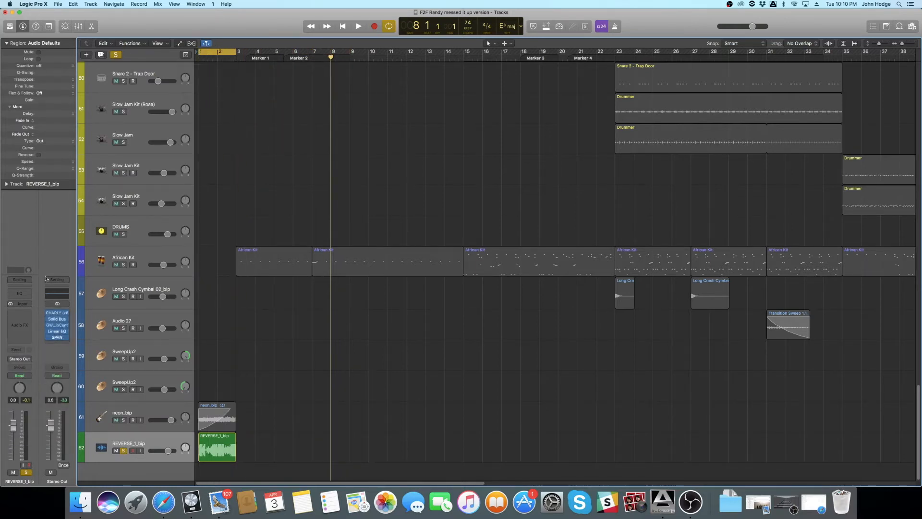
Insert a stereo Tape Delay on the REVERSE_1_bip track and place its window in the middle of the workspace.
{"action": "left_click", "coordinate": [18, 313]}
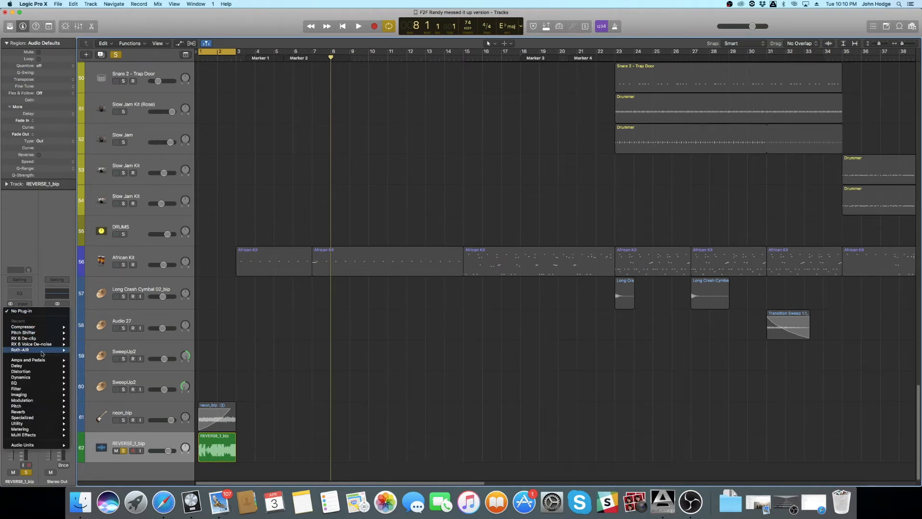
{"action": "mouse_move", "coordinate": [46, 367]}
{"action": "mouse_move", "coordinate": [88, 368]}
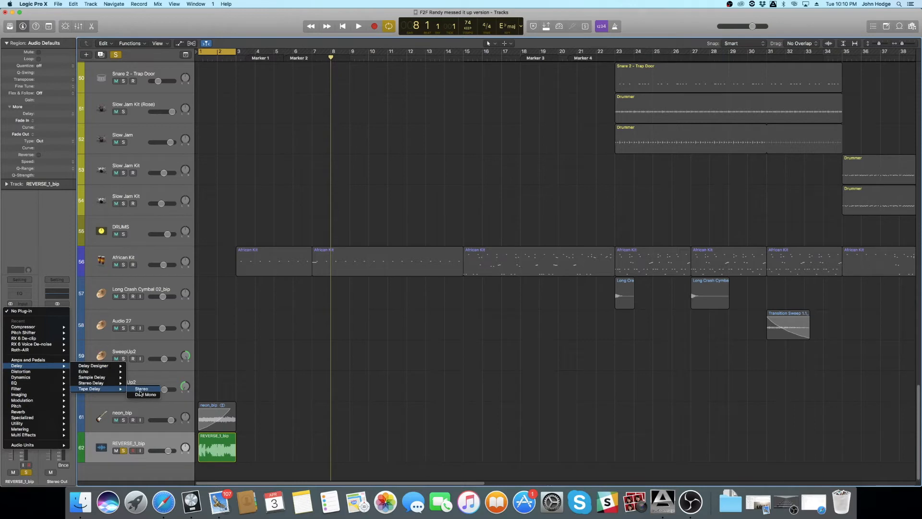
{"action": "left_click", "coordinate": [140, 389]}
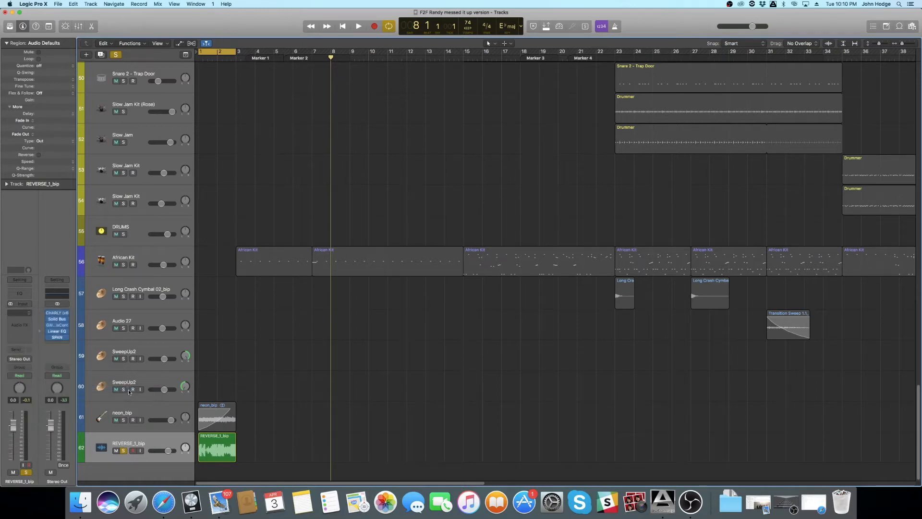
{"action": "left_click_drag", "start_coordinate": [224, 30], "coordinate": [563, 186]}
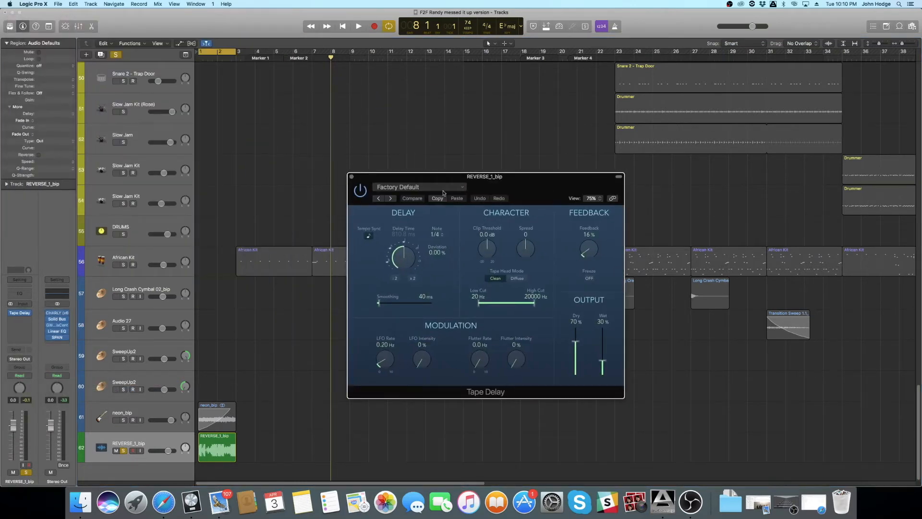
Load the factory preset 1/16 Note Dotted in the Tape Delay, raise Wet to 100% during playback and close the plug-in.
{"action": "left_click", "coordinate": [418, 187]}
{"action": "mouse_move", "coordinate": [415, 334]}
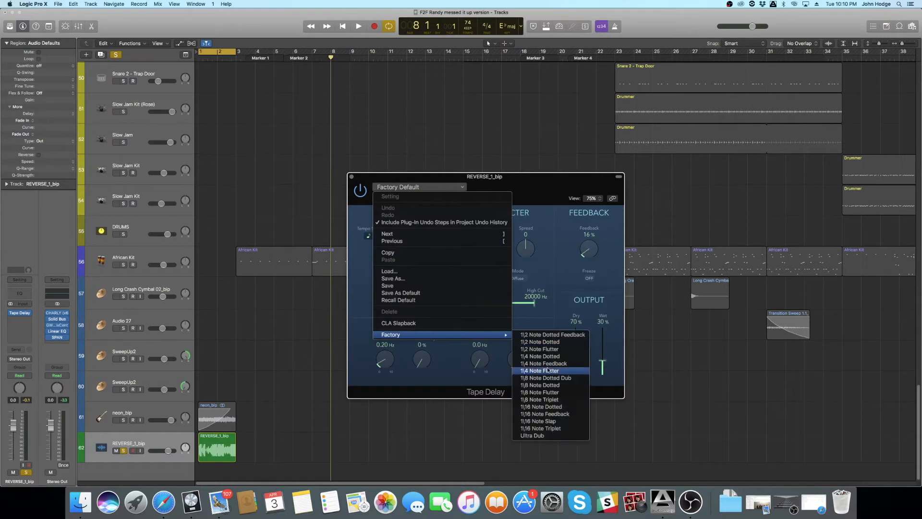
{"action": "left_click", "coordinate": [547, 406]}
{"action": "key", "text": "space"}
{"action": "left_click_drag", "start_coordinate": [603, 354], "coordinate": [593, 273]}
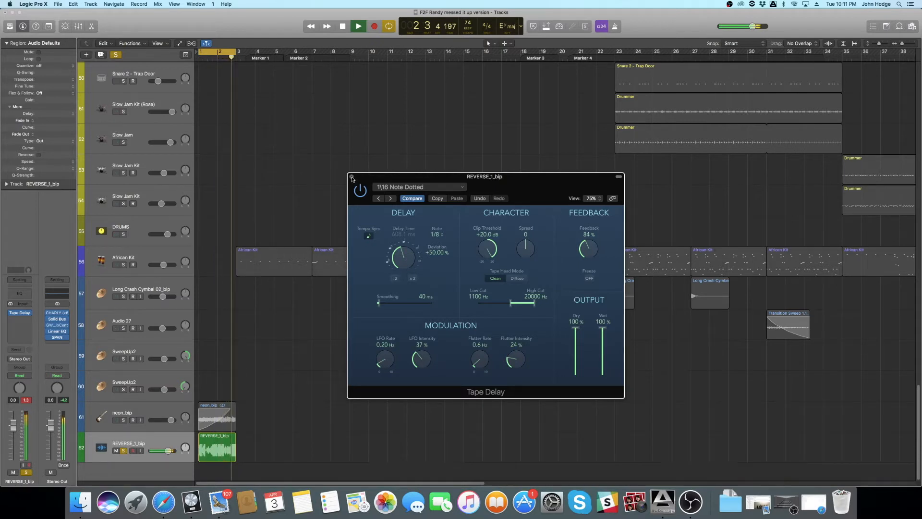
{"action": "key", "text": "space"}
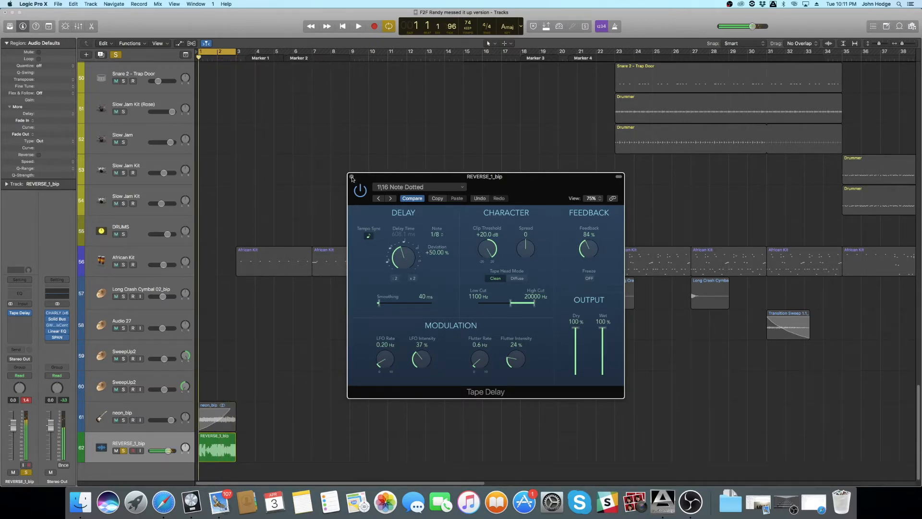
{"action": "left_click", "coordinate": [351, 177]}
Insert the Softube Saturation Knob after the Tape Delay on the REVERSE_1_bip track and move its window clear of the track controls.
{"action": "left_click", "coordinate": [19, 313]}
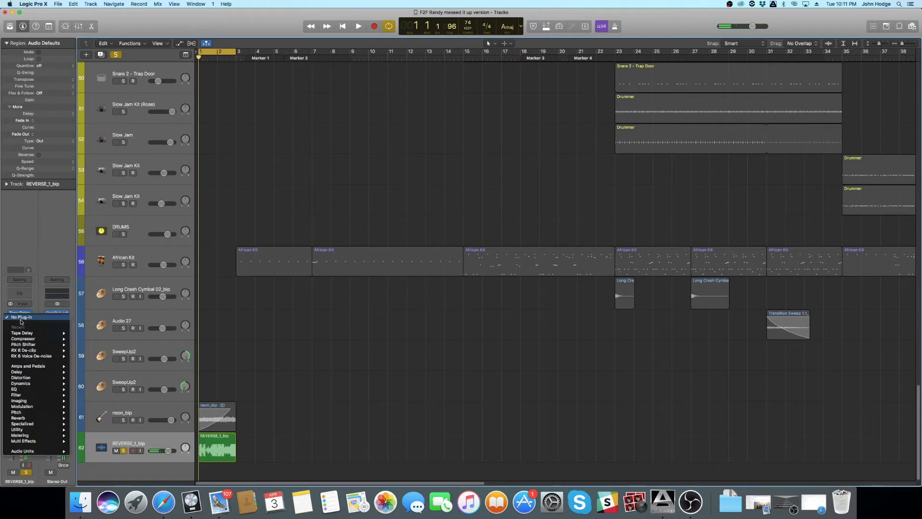
{"action": "mouse_move", "coordinate": [33, 450]}
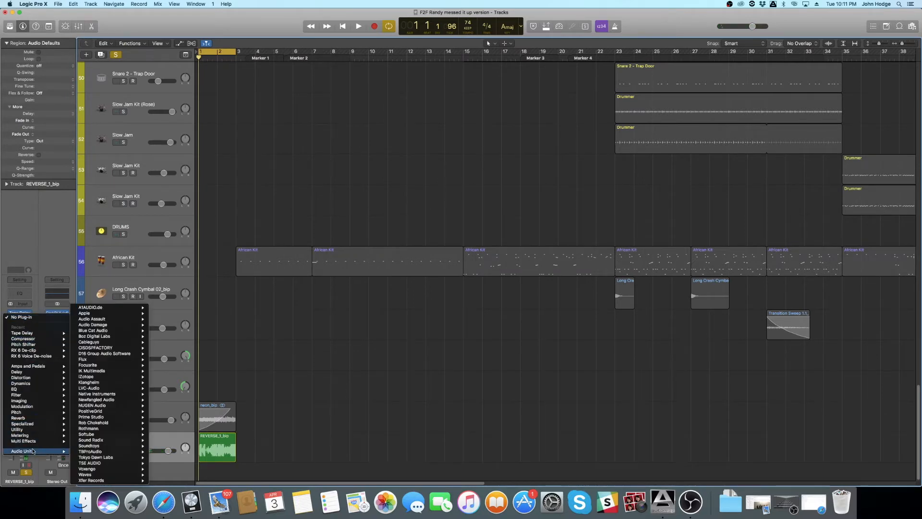
{"action": "mouse_move", "coordinate": [112, 434]}
{"action": "mouse_move", "coordinate": [162, 437]}
{"action": "left_click", "coordinate": [235, 436]}
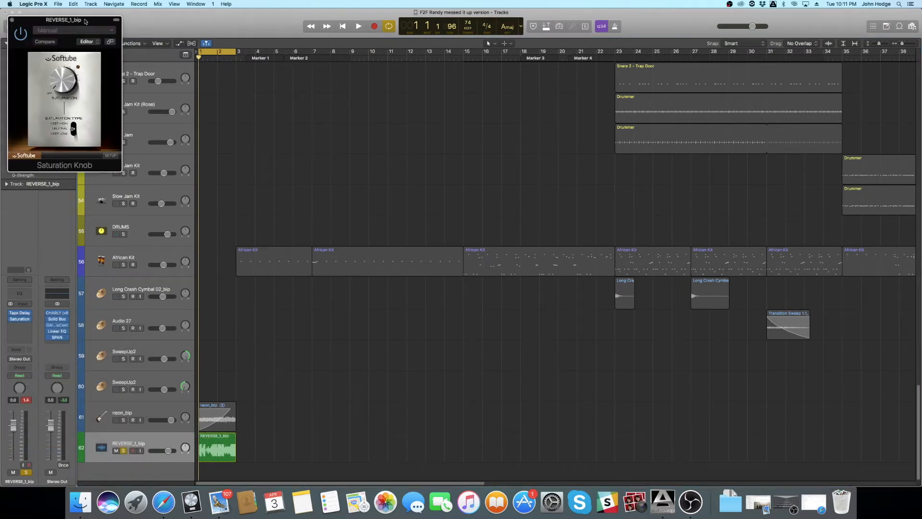
{"action": "left_click_drag", "start_coordinate": [86, 22], "coordinate": [432, 194]}
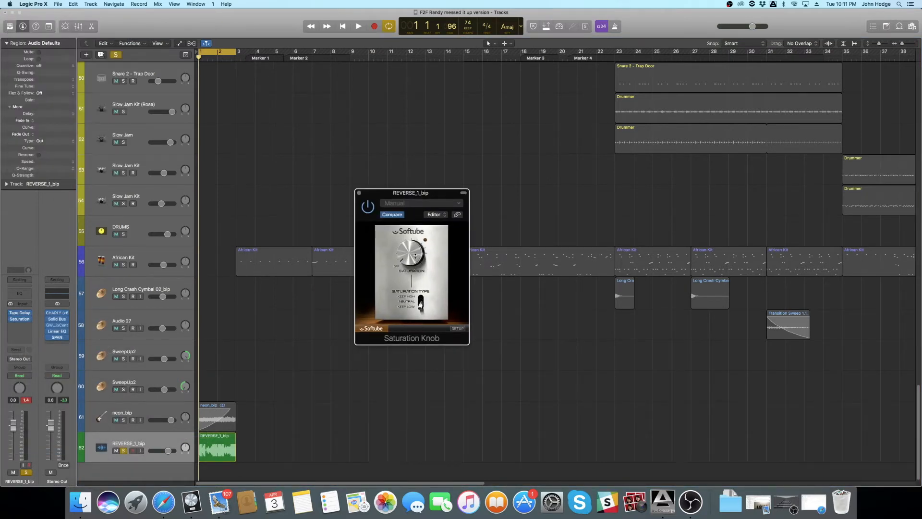
Audition the loop while turning up the saturation amount, and close the Saturation Knob.
{"action": "key", "text": "space"}
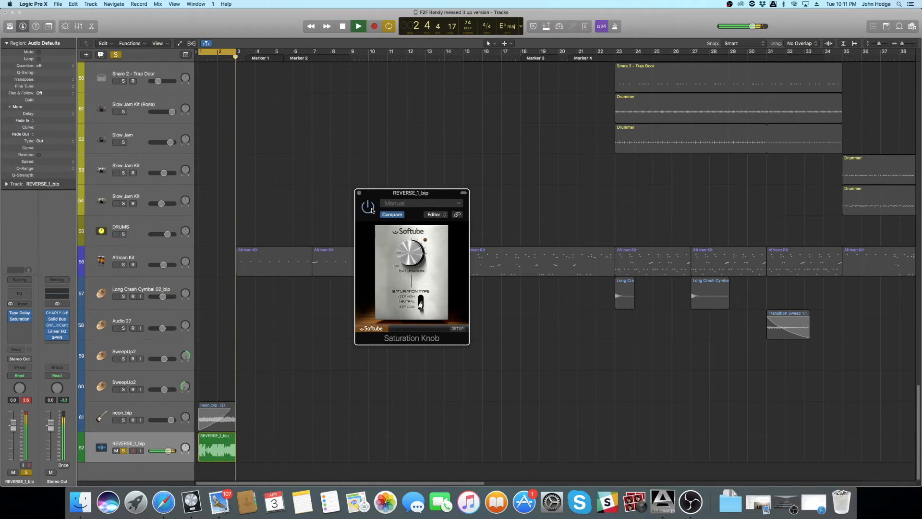
{"action": "left_click", "coordinate": [359, 194]}
{"action": "key", "text": "space"}
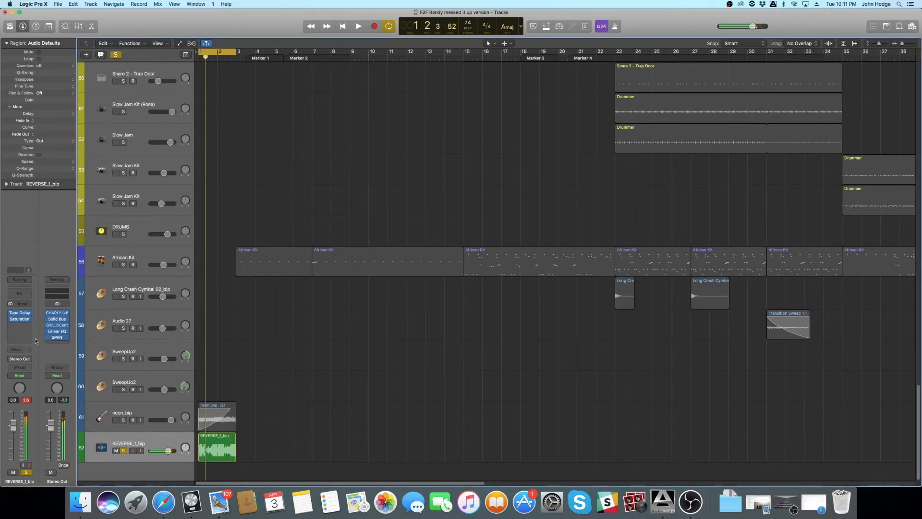
Add a Channel EQ to the REVERSE_1_bip track with a high cut at about 7100 Hz and a low cut at 35.5 Hz.
{"action": "left_click", "coordinate": [23, 294]}
{"action": "left_click_drag", "start_coordinate": [225, 20], "coordinate": [424, 150]}
{"action": "left_click", "coordinate": [529, 184]}
{"action": "left_click_drag", "start_coordinate": [531, 290], "coordinate": [531, 316]}
{"action": "left_click", "coordinate": [234, 183]}
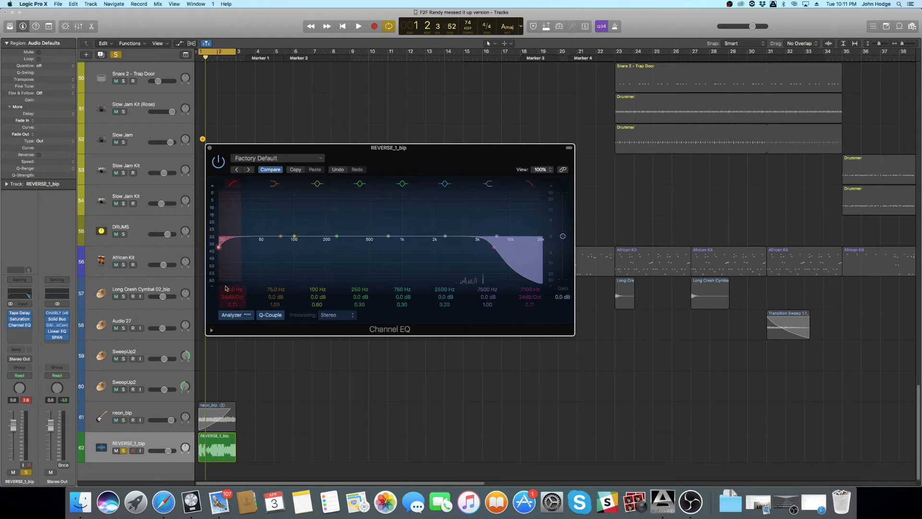
{"action": "left_click_drag", "start_coordinate": [229, 289], "coordinate": [230, 273]}
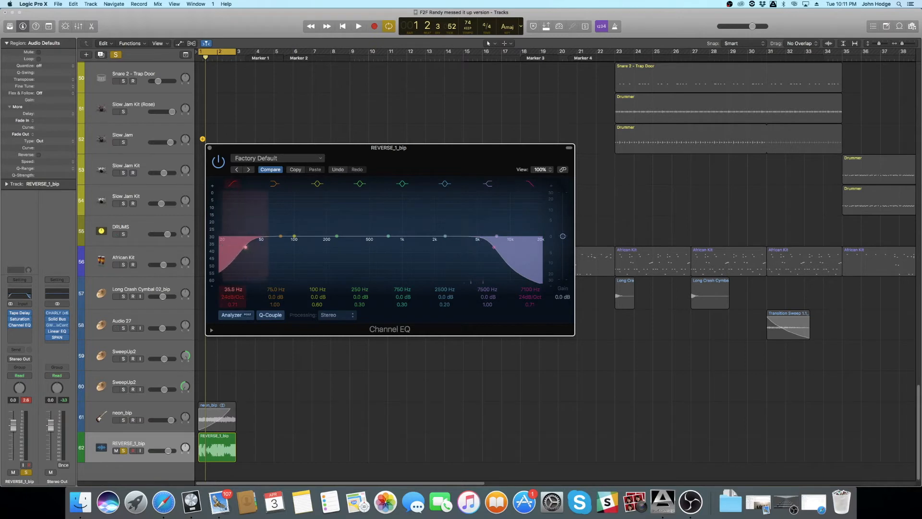
{"action": "left_click", "coordinate": [209, 148]}
Insert a stereo Flanger after the Channel EQ on the REVERSE_1_bip track and move its window clear of the track controls.
{"action": "left_click", "coordinate": [30, 331]}
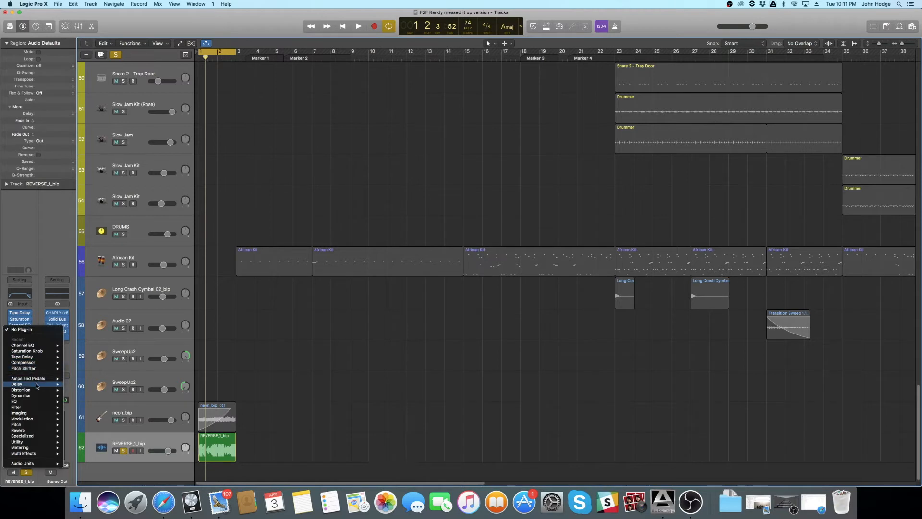
{"action": "mouse_move", "coordinate": [36, 402]}
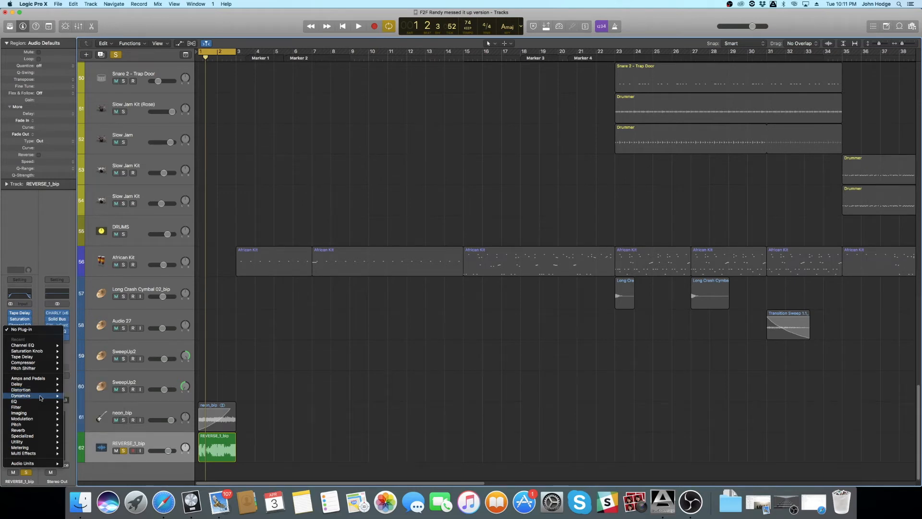
{"action": "mouse_move", "coordinate": [43, 418]}
{"action": "mouse_move", "coordinate": [84, 430]}
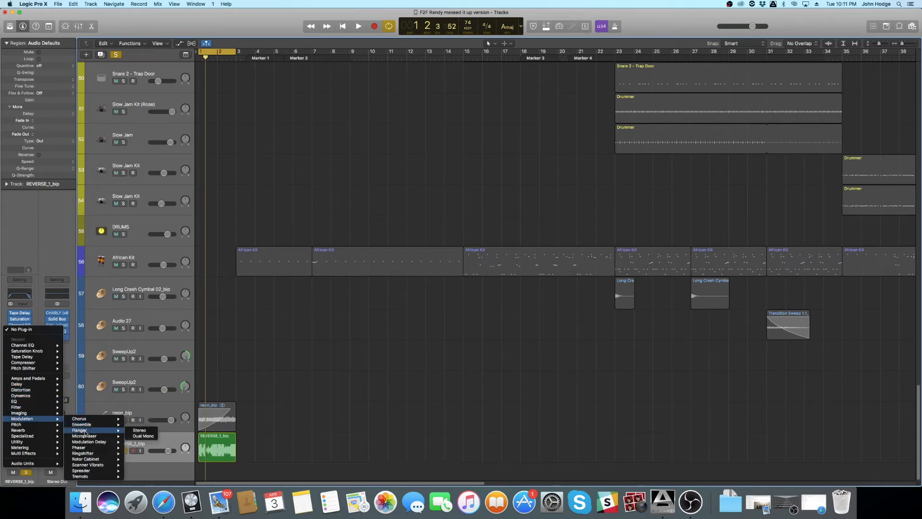
{"action": "left_click", "coordinate": [128, 431]}
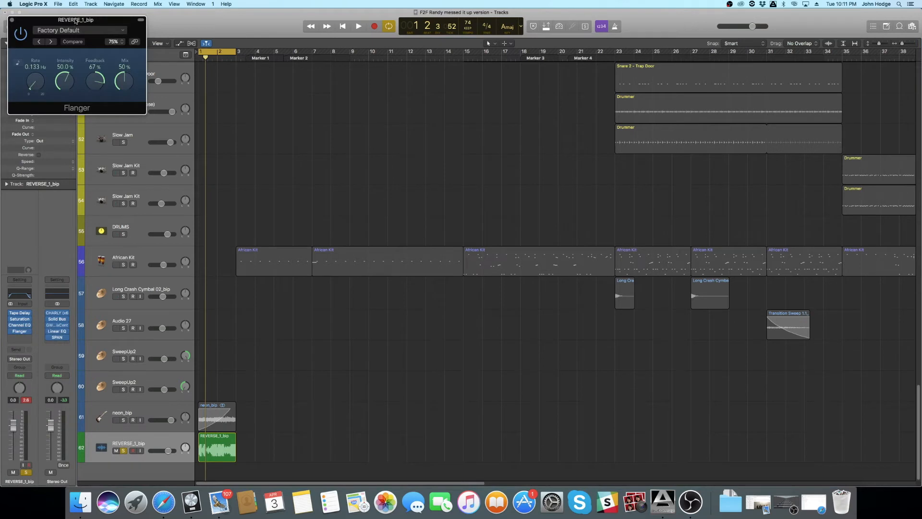
{"action": "left_click_drag", "start_coordinate": [75, 21], "coordinate": [504, 157]}
Load the Intensity Tuned Flange preset, lower the Flanger's Mix to 37% during playback, and close the plug-in windows.
{"action": "left_click", "coordinate": [518, 166]}
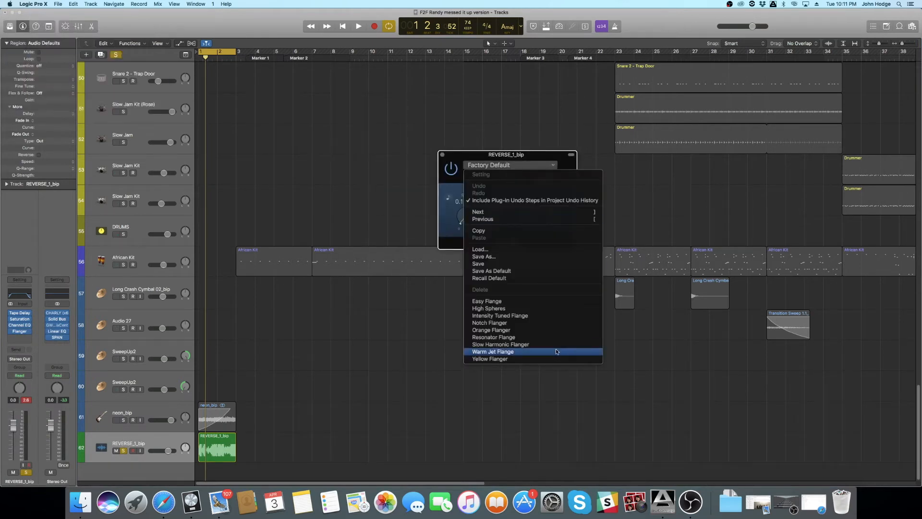
{"action": "left_click", "coordinate": [557, 320]}
{"action": "key", "text": "space"}
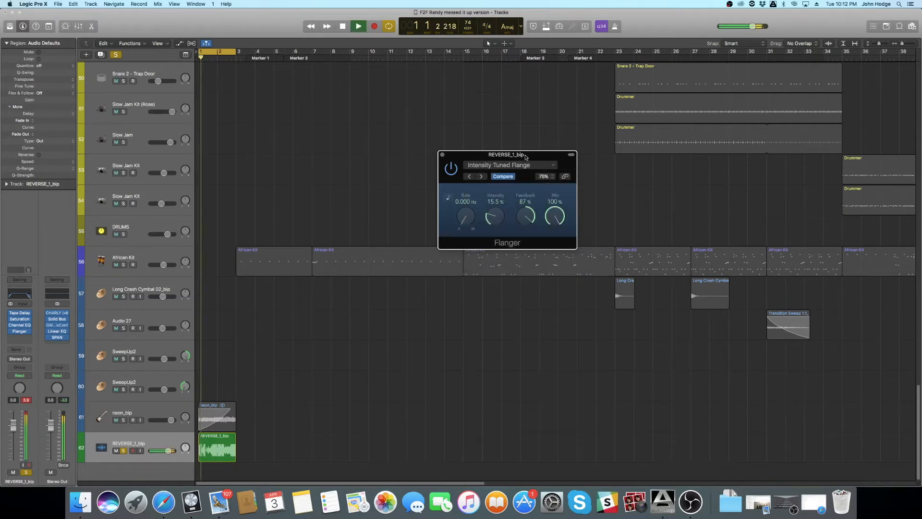
{"action": "left_click_drag", "start_coordinate": [552, 215], "coordinate": [558, 281]}
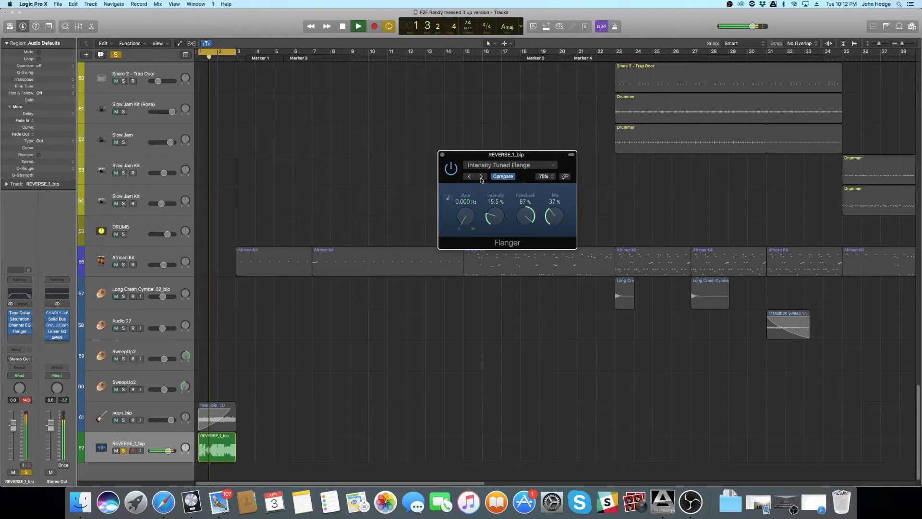
{"action": "key", "text": "space"}
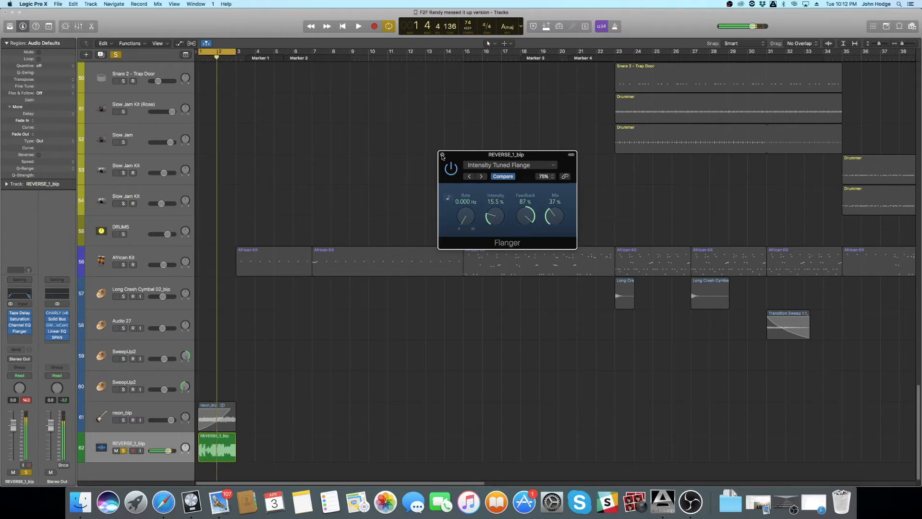
{"action": "left_click", "coordinate": [442, 155]}
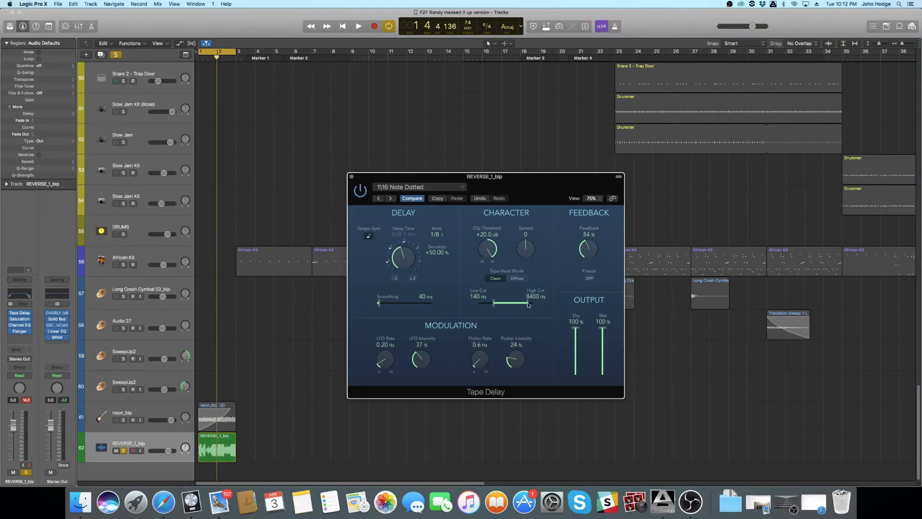
{"action": "left_click", "coordinate": [352, 177]}
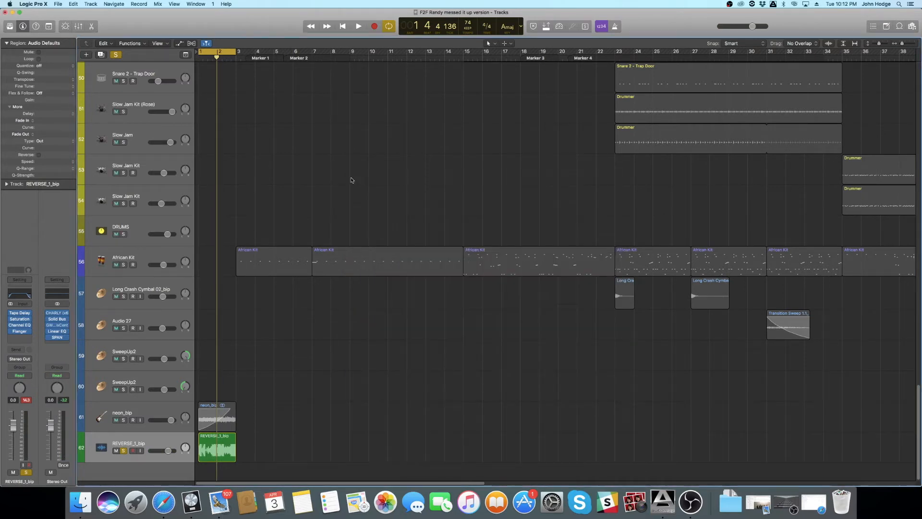
{"action": "right_click", "coordinate": [210, 446]}
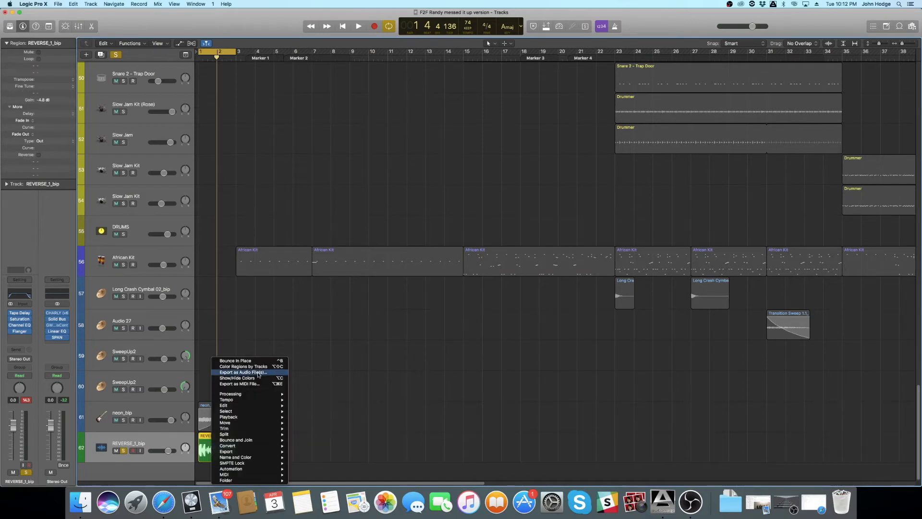
{"action": "left_click", "coordinate": [248, 360]}
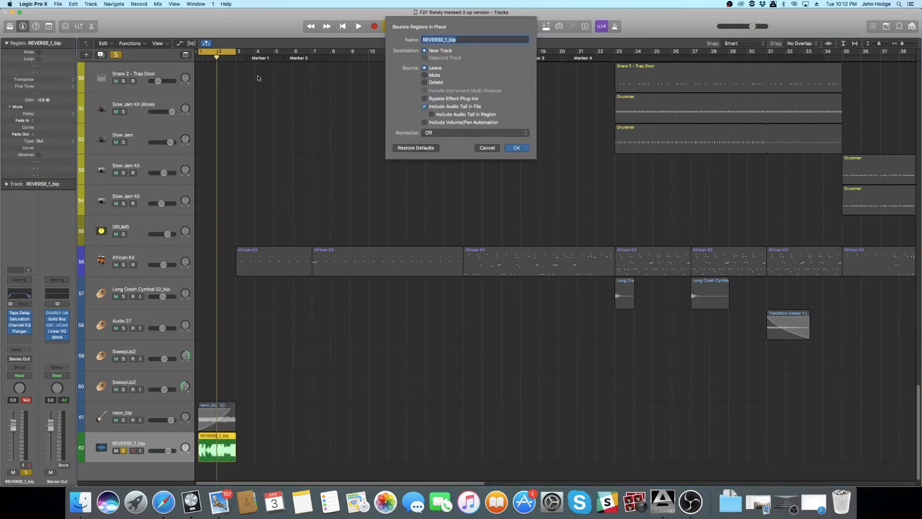
{"action": "left_click", "coordinate": [486, 148]}
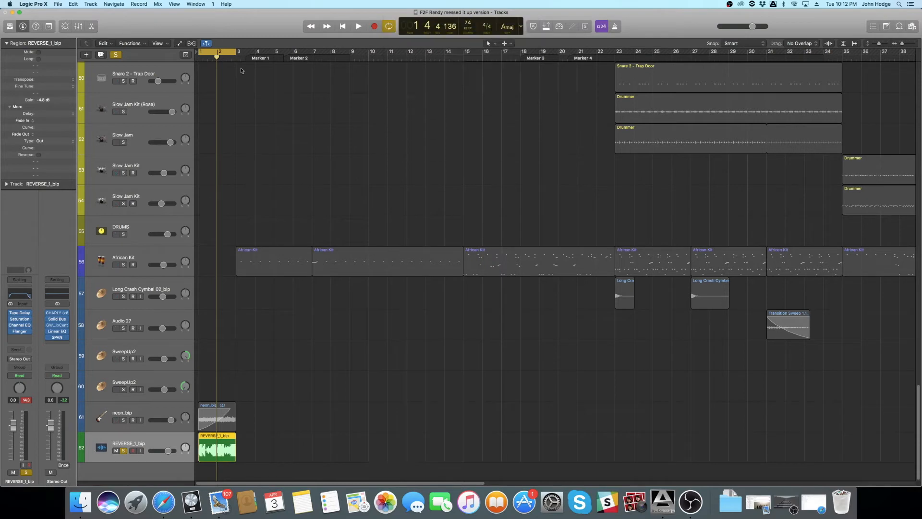
Bounce the REVERSE_1_bip region in place to a new track with effects and the audio tail in the file, normalization off.
{"action": "right_click", "coordinate": [225, 452]}
{"action": "left_click", "coordinate": [274, 361]}
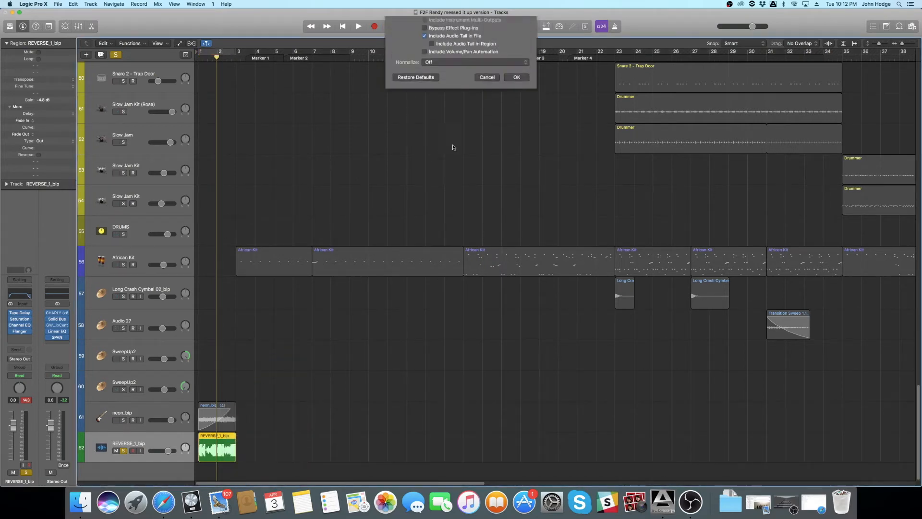
{"action": "left_click", "coordinate": [516, 148]}
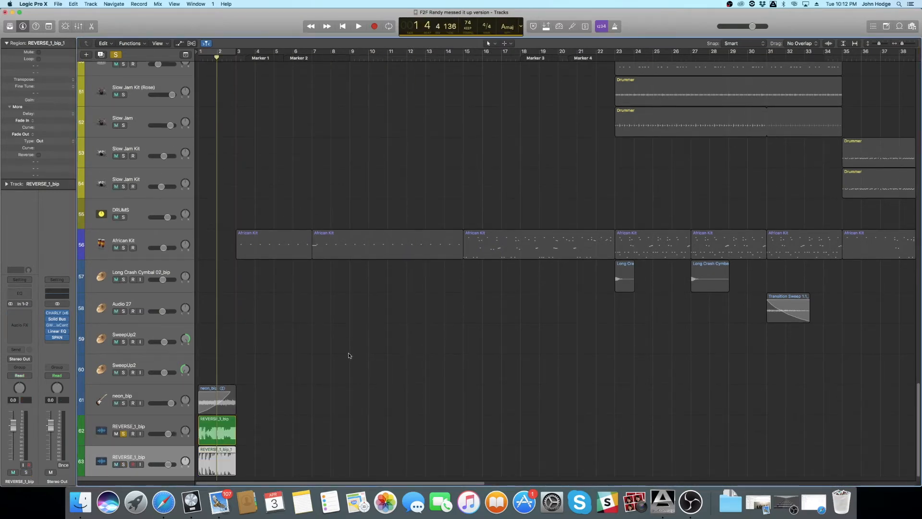
Delete the original REVERSE_1_bip region and its effect-laden track, keeping the new bounce.
{"action": "left_click", "coordinate": [166, 408]}
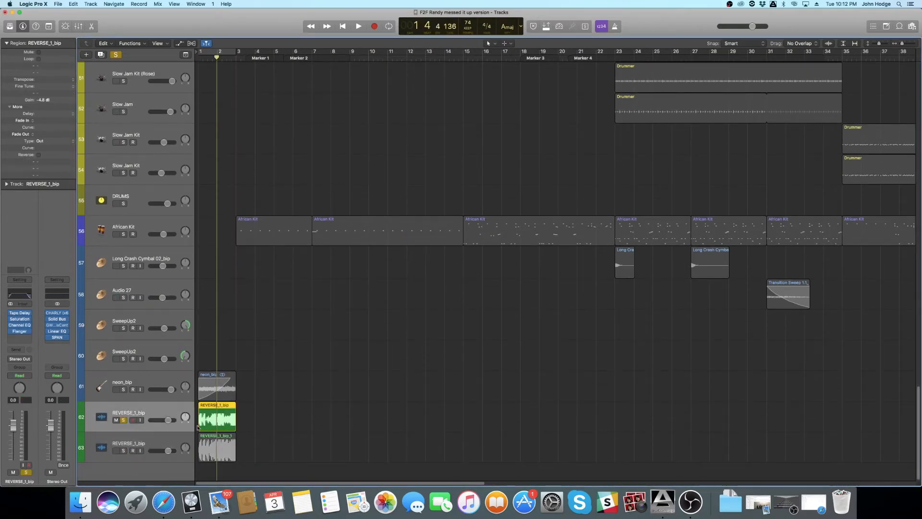
{"action": "key", "text": "Delete"}
{"action": "key", "text": "super+BackSpace"}
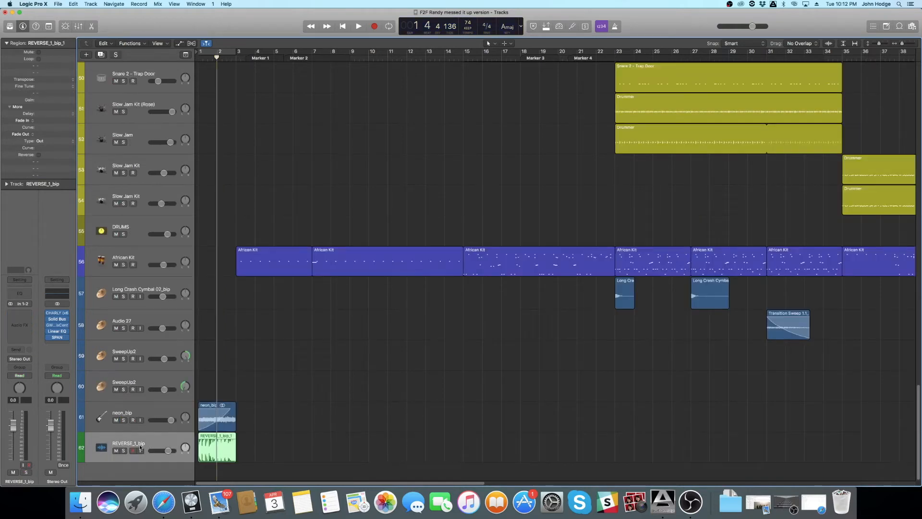
Solo the newly bounced REVERSE_1_bip track and audition it from the project start.
{"action": "left_click", "coordinate": [123, 450]}
{"action": "key", "text": "Return"}
{"action": "key", "text": "space"}
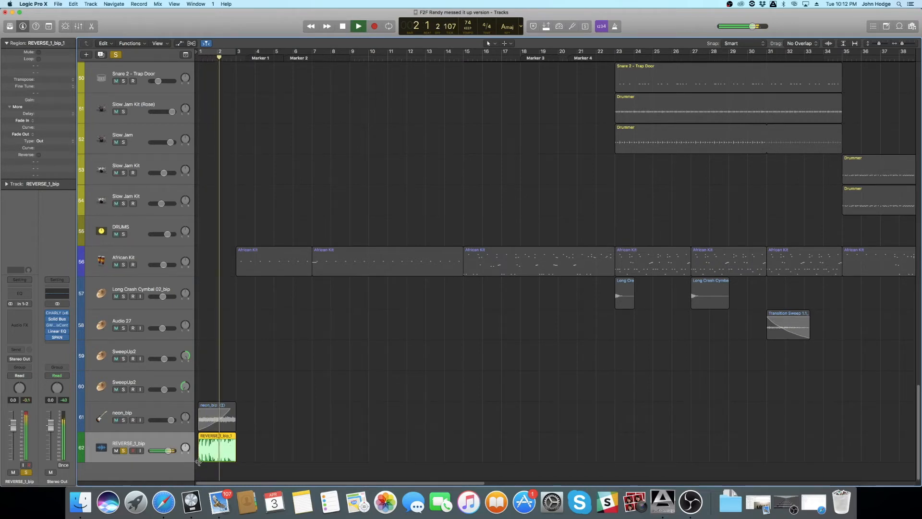
{"action": "key", "text": "space"}
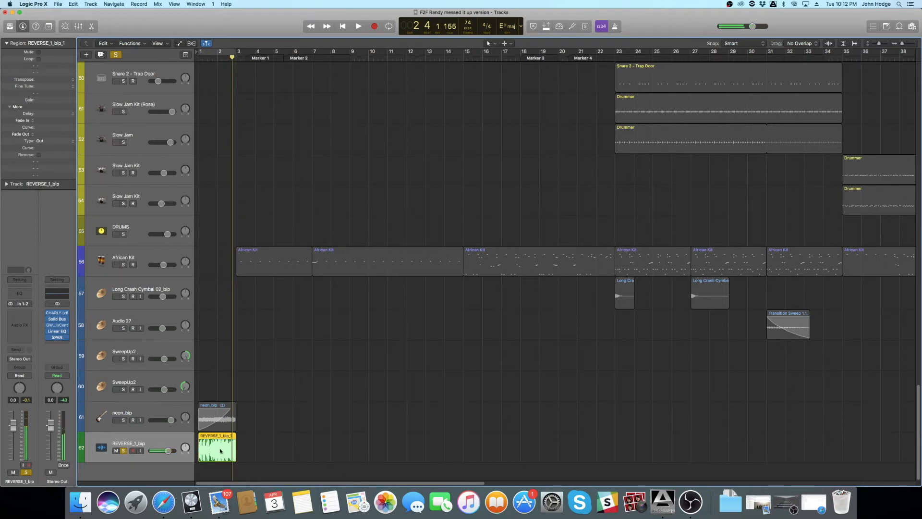
{"action": "left_click", "coordinate": [17, 318]}
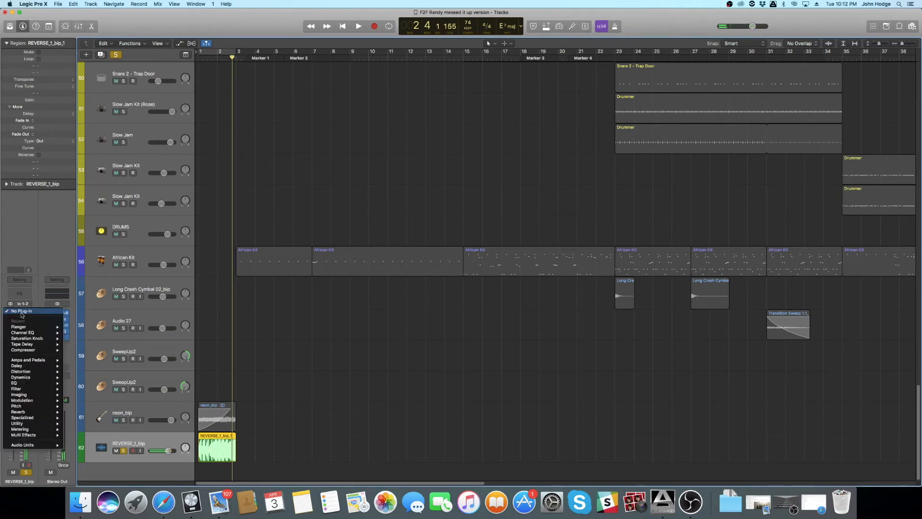
{"action": "left_click", "coordinate": [283, 362]}
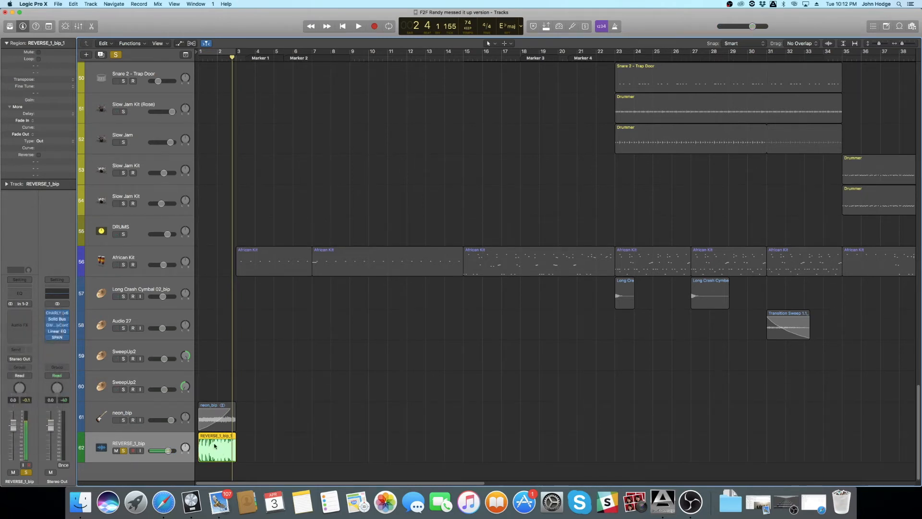
Reverse the bounced region's audio in the audio file editor, close the editor and play the result from the project start.
{"action": "double_click", "coordinate": [214, 445]}
{"action": "left_click", "coordinate": [506, 281]}
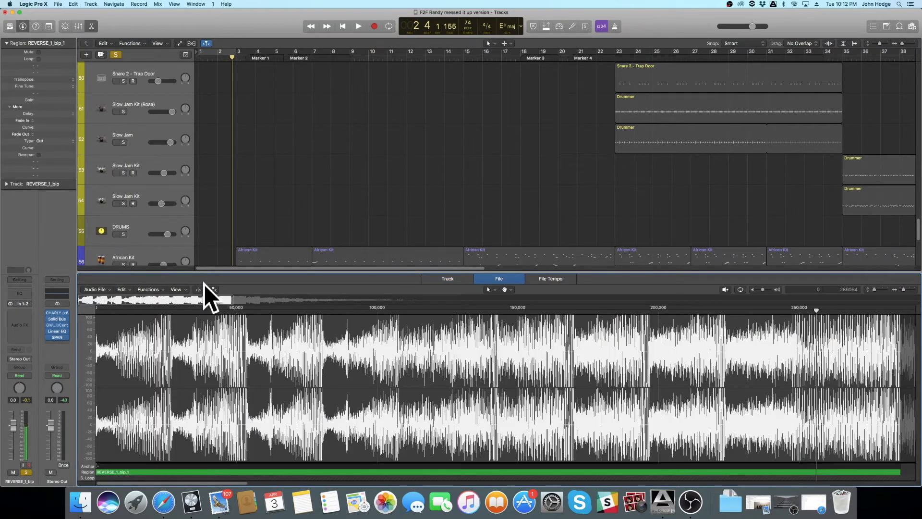
{"action": "left_click", "coordinate": [148, 290]}
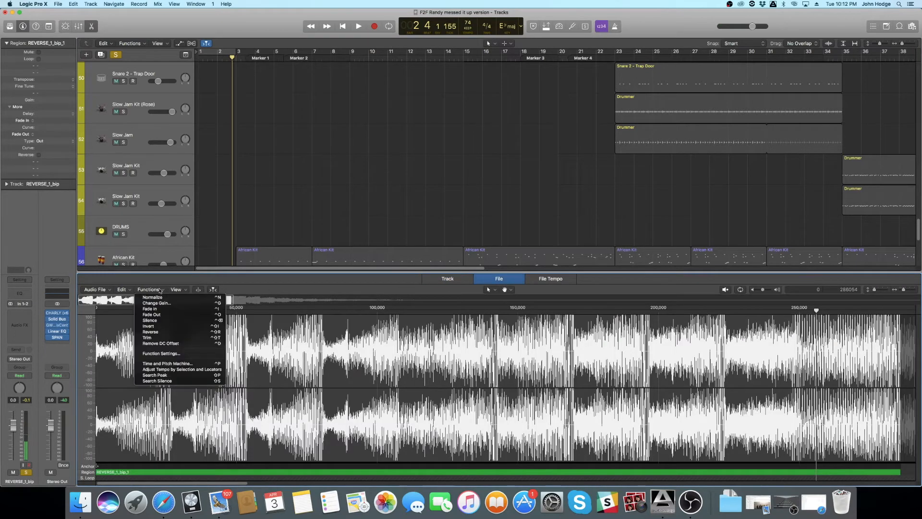
{"action": "left_click", "coordinate": [169, 332]}
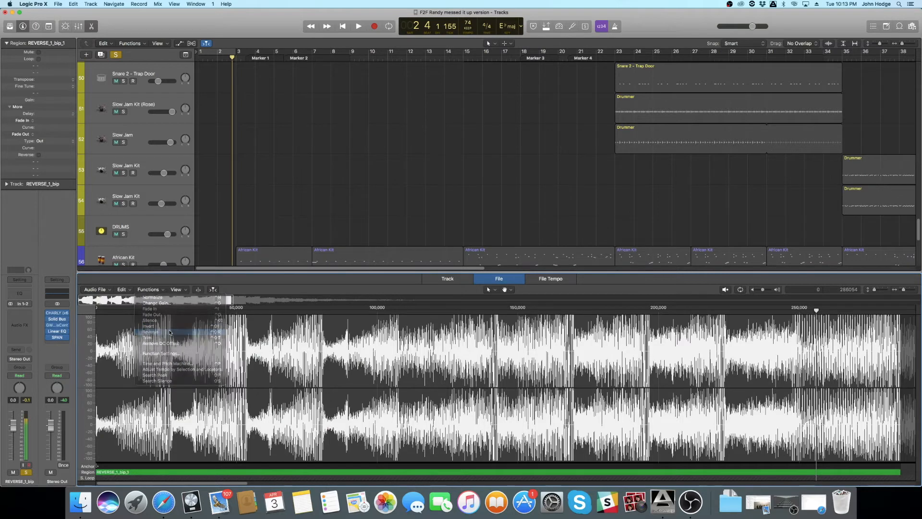
{"action": "key", "text": "e"}
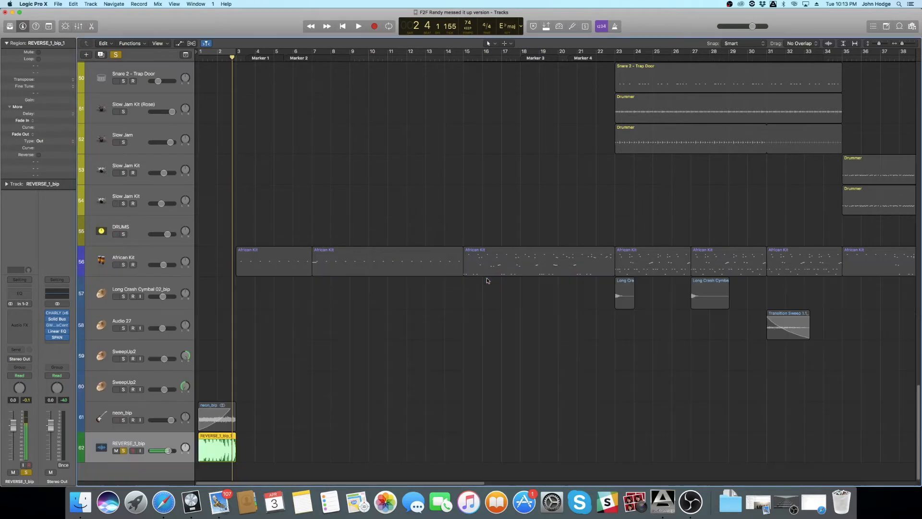
{"action": "key", "text": "Return"}
{"action": "key", "text": "space"}
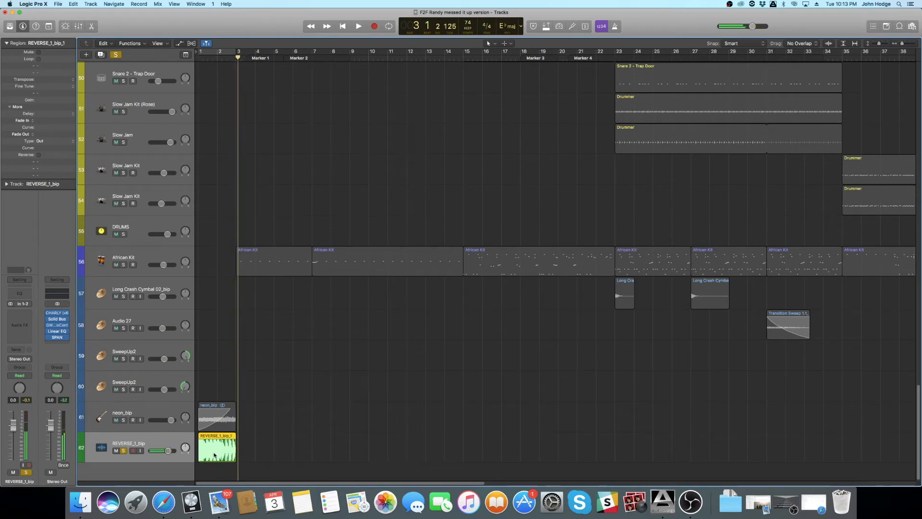
Insert a SilverVerb on the REVERSE_1_bip track, load its Metal Stairwell preset and move its window clear of the track controls.
{"action": "left_click", "coordinate": [29, 315]}
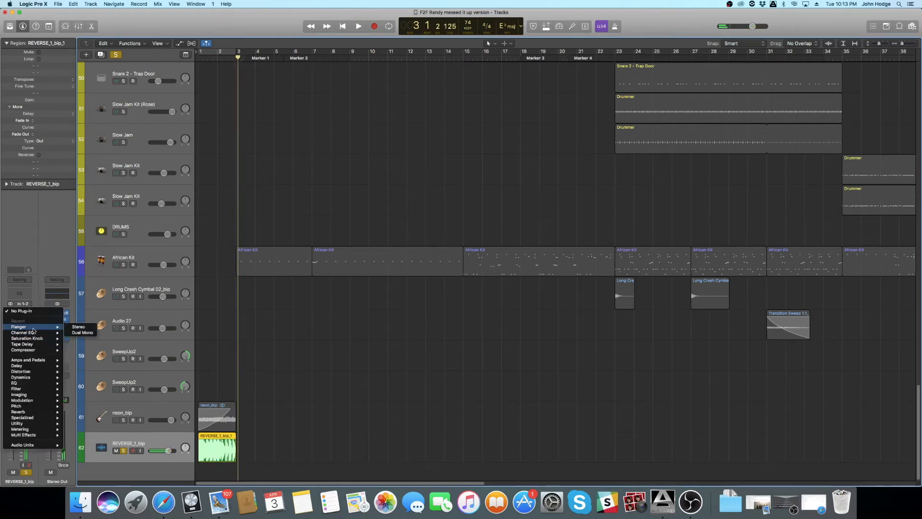
{"action": "mouse_move", "coordinate": [32, 412]}
{"action": "mouse_move", "coordinate": [93, 430]}
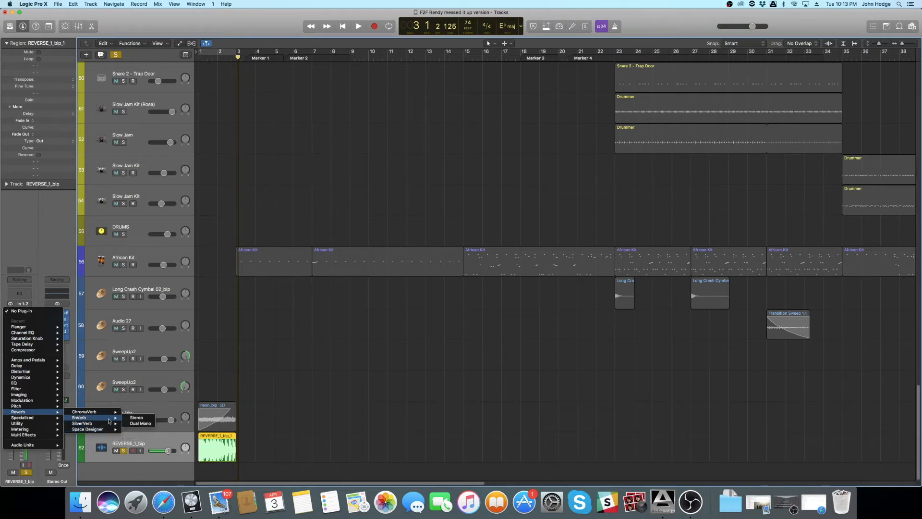
{"action": "left_click", "coordinate": [132, 425]}
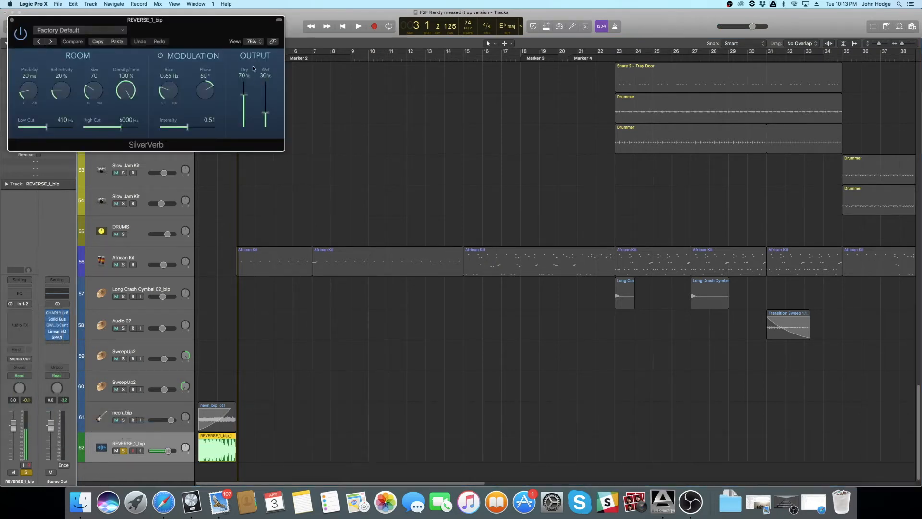
{"action": "left_click_drag", "start_coordinate": [158, 79], "coordinate": [343, 148]}
{"action": "left_click", "coordinate": [342, 141]}
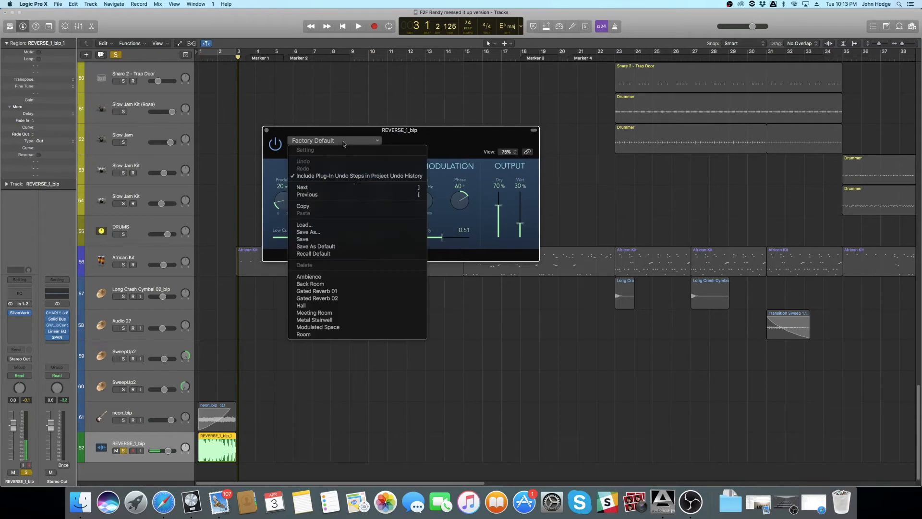
{"action": "left_click", "coordinate": [331, 320]}
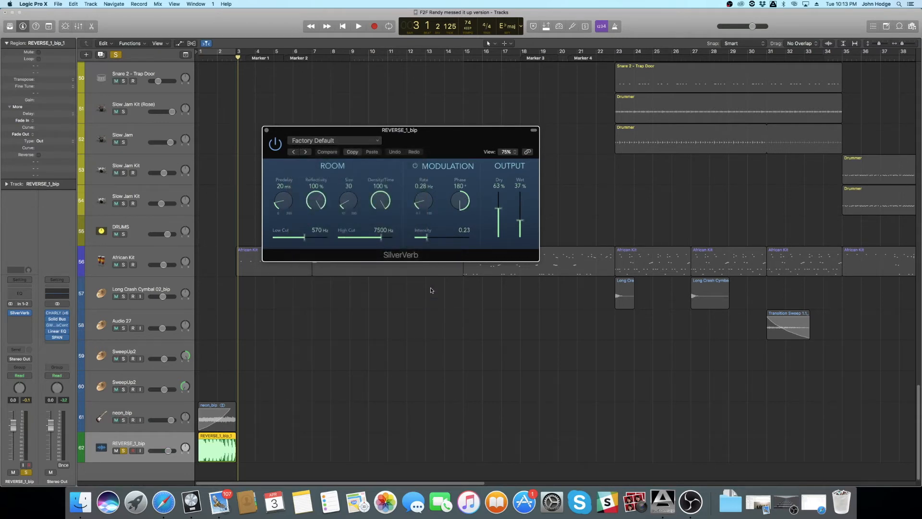
{"action": "left_click_drag", "start_coordinate": [384, 137], "coordinate": [430, 149]}
During playback, set the SilverVerb to 74% Dry, 100% Wet and 13 ms Predelay, and close the plug-in.
{"action": "key", "text": "space"}
{"action": "left_click_drag", "start_coordinate": [544, 218], "coordinate": [562, 210]}
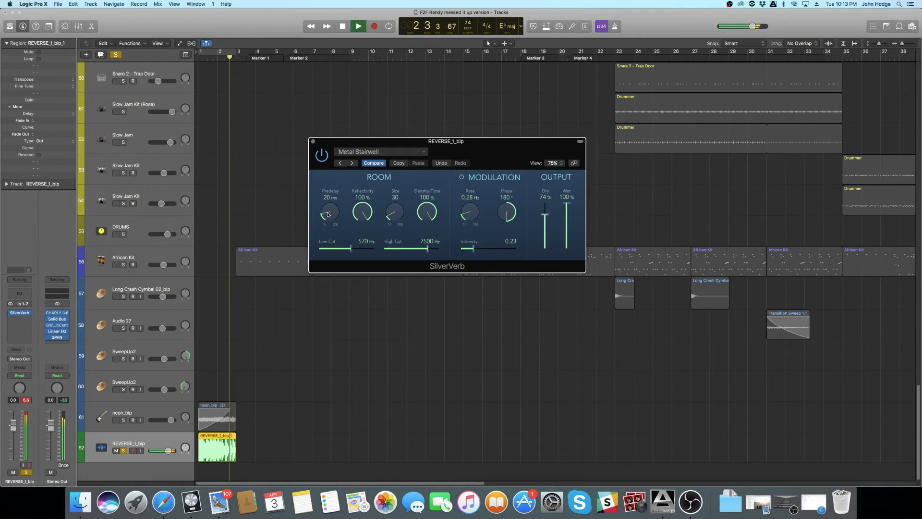
{"action": "left_click_drag", "start_coordinate": [332, 214], "coordinate": [335, 220]}
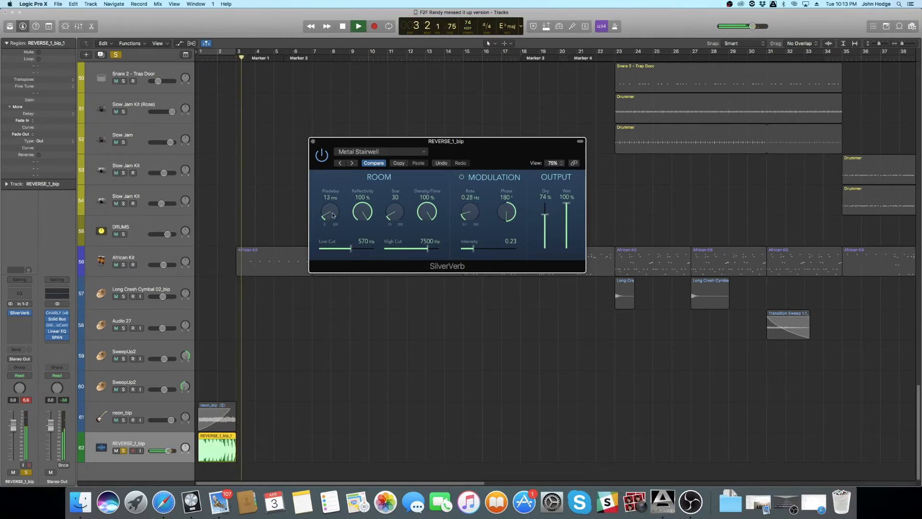
{"action": "key", "text": "space"}
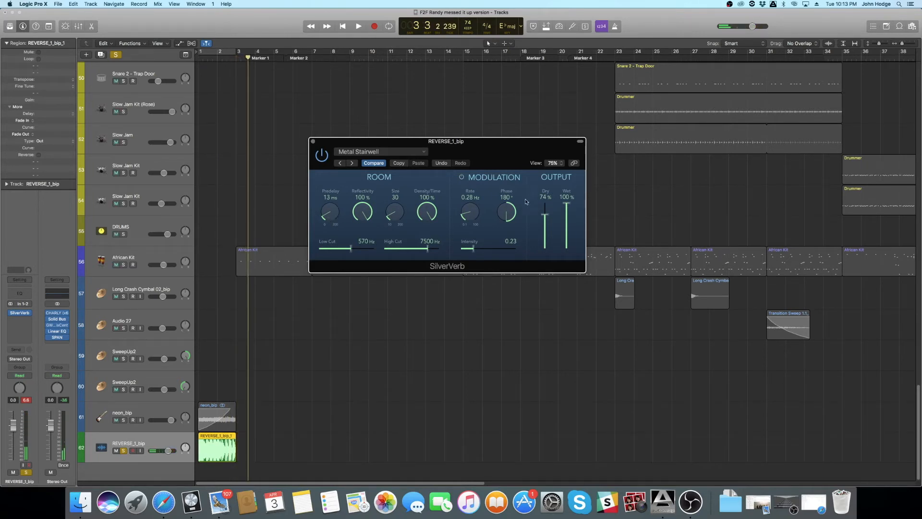
{"action": "left_click", "coordinate": [313, 142]}
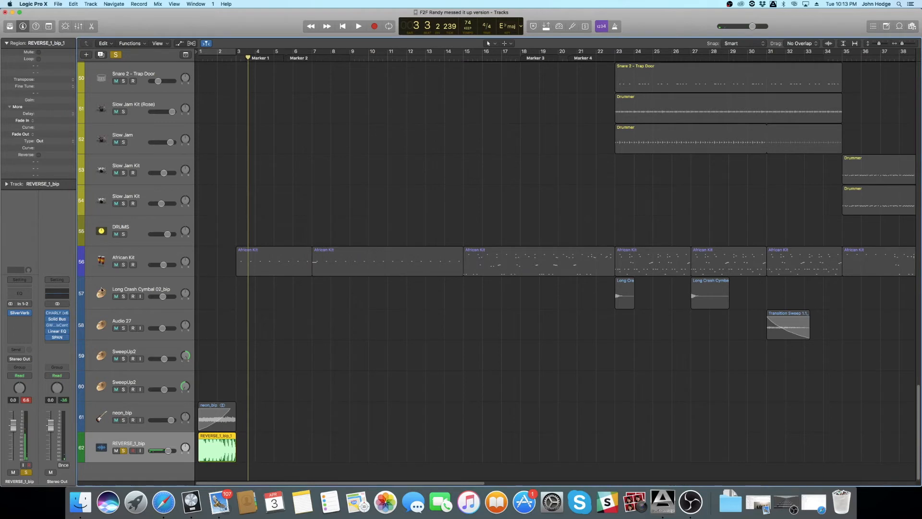
Insert a stereo Bitcrusher below the SilverVerb on REVERSE_1_bip, move its window clear of the track controls and load the AM Radio preset.
{"action": "left_click", "coordinate": [20, 317]}
{"action": "mouse_move", "coordinate": [18, 378]}
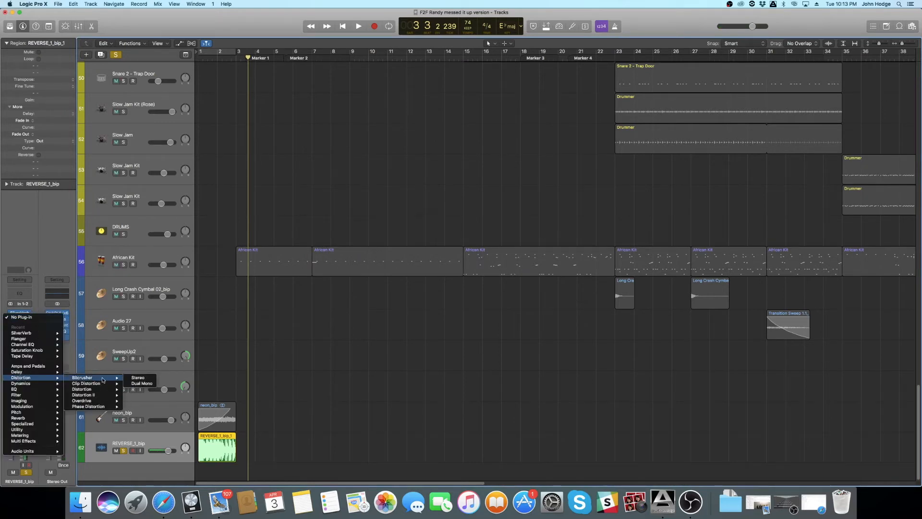
{"action": "mouse_move", "coordinate": [119, 386]}
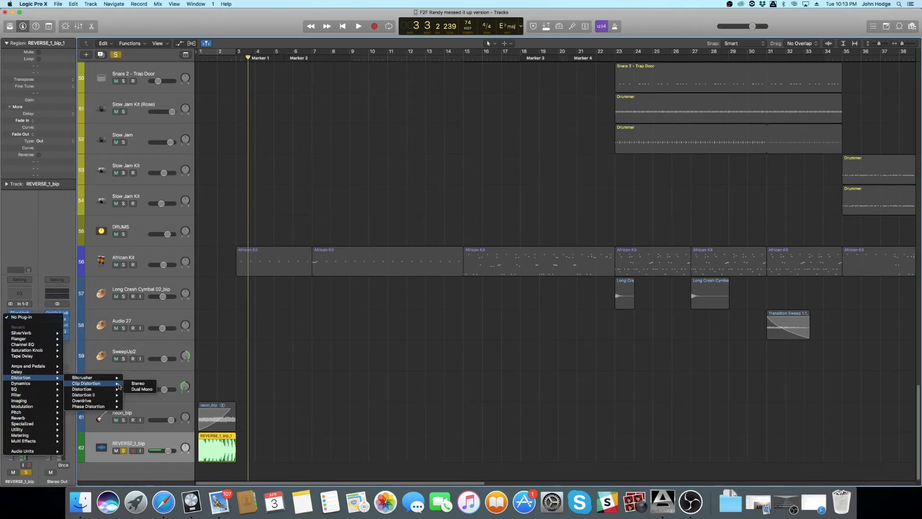
{"action": "mouse_move", "coordinate": [96, 377]}
{"action": "left_click", "coordinate": [138, 378]}
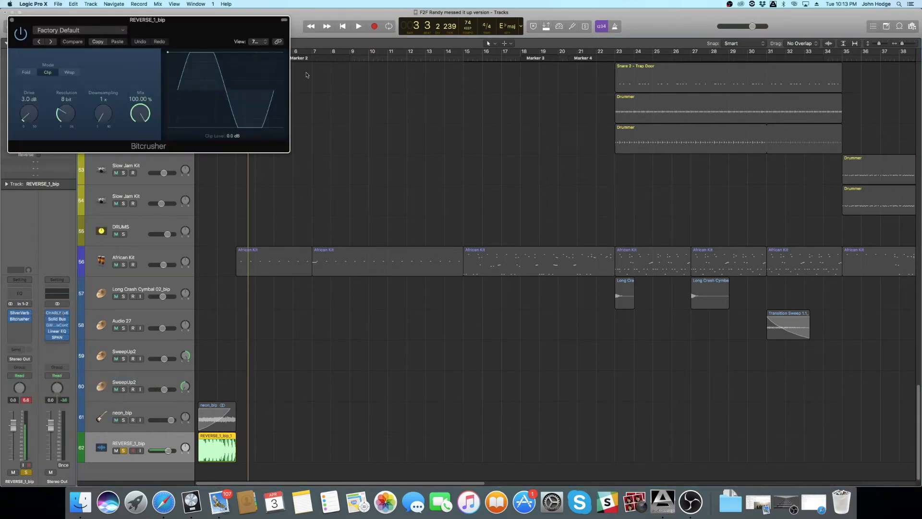
{"action": "left_click_drag", "start_coordinate": [70, 44], "coordinate": [375, 230]}
{"action": "left_click", "coordinate": [368, 219]}
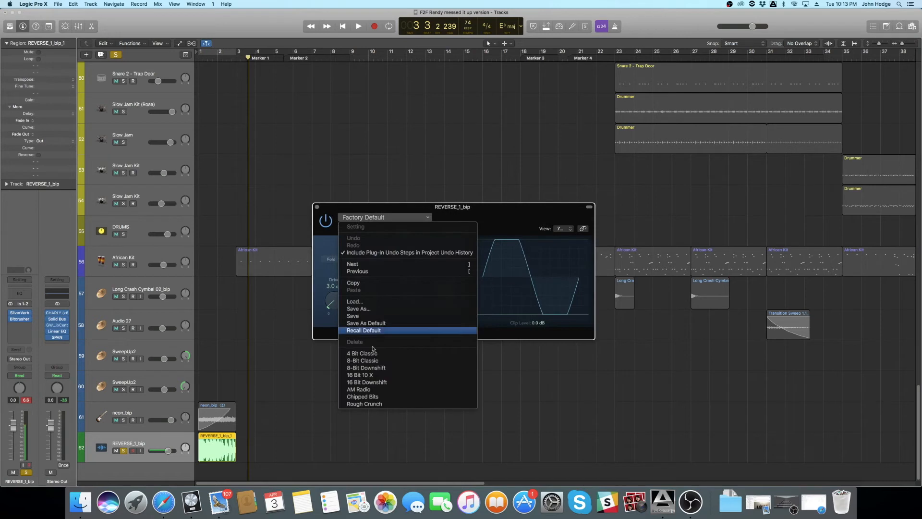
{"action": "left_click", "coordinate": [379, 389]}
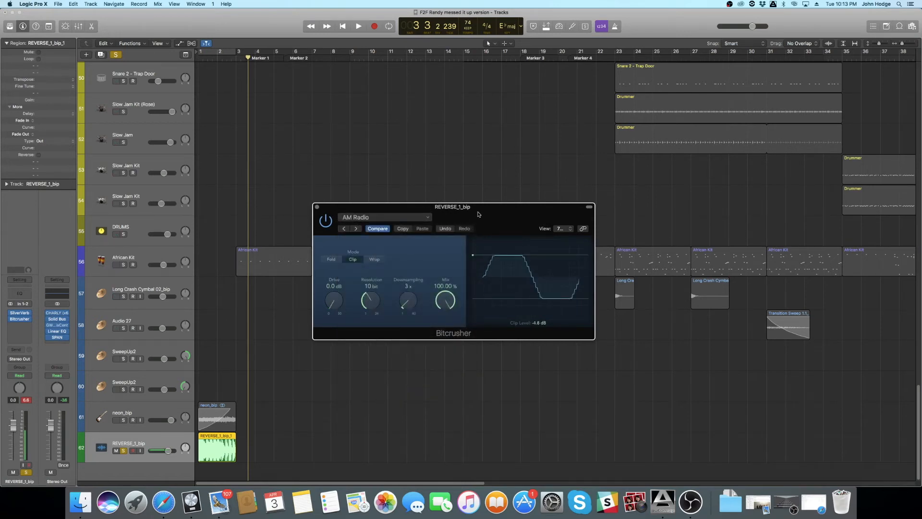
Play from the project start, reduce the Bitcrusher's Mix to 33.60% and replay with its Drive raised to 15 dB.
{"action": "key", "text": "Return"}
{"action": "key", "text": "space"}
{"action": "left_click_drag", "start_coordinate": [444, 302], "coordinate": [456, 346]}
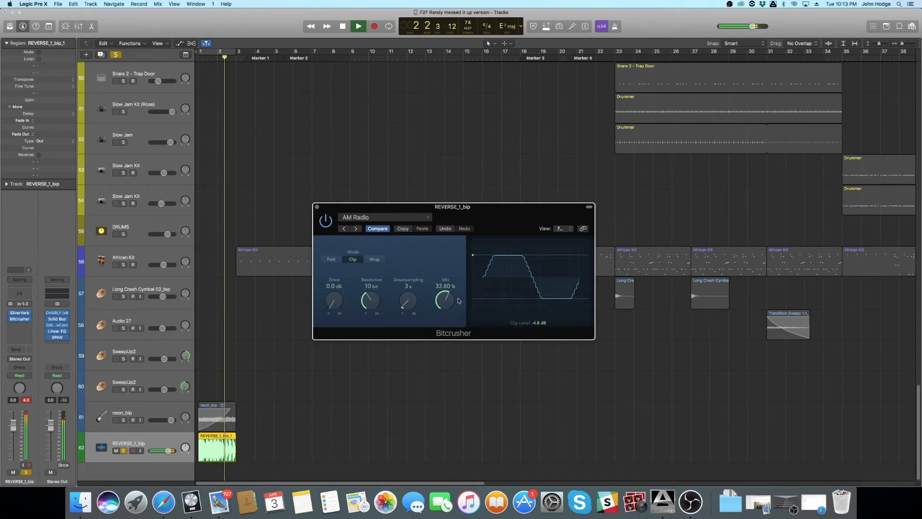
{"action": "key", "text": "space"}
{"action": "key", "text": "Return"}
{"action": "key", "text": "space"}
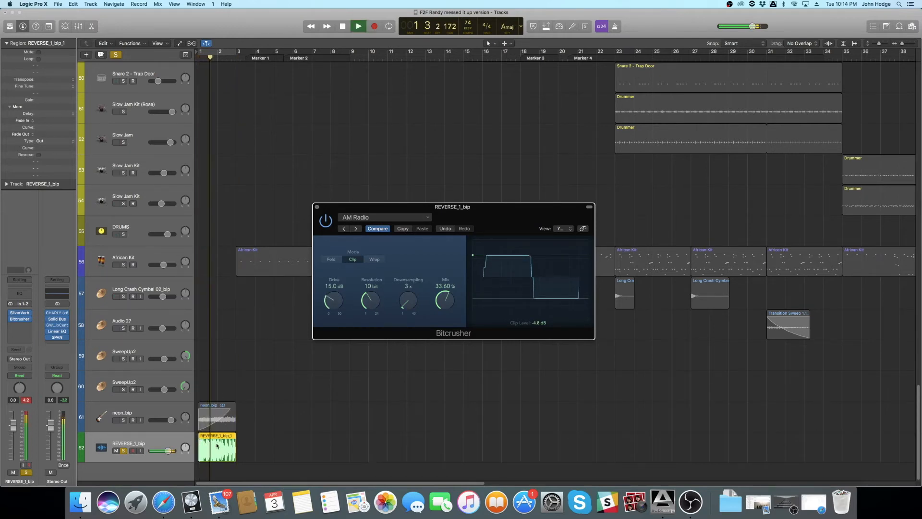
Lower the REVERSE_1_bip track's volume to about -10.8 dB, reset the Bitcrusher to 0 dB Drive with 23% Mix, and close the plug-in.
{"action": "left_click_drag", "start_coordinate": [168, 450], "coordinate": [158, 451]}
{"action": "left_click", "coordinate": [337, 306], "text": "alt"}
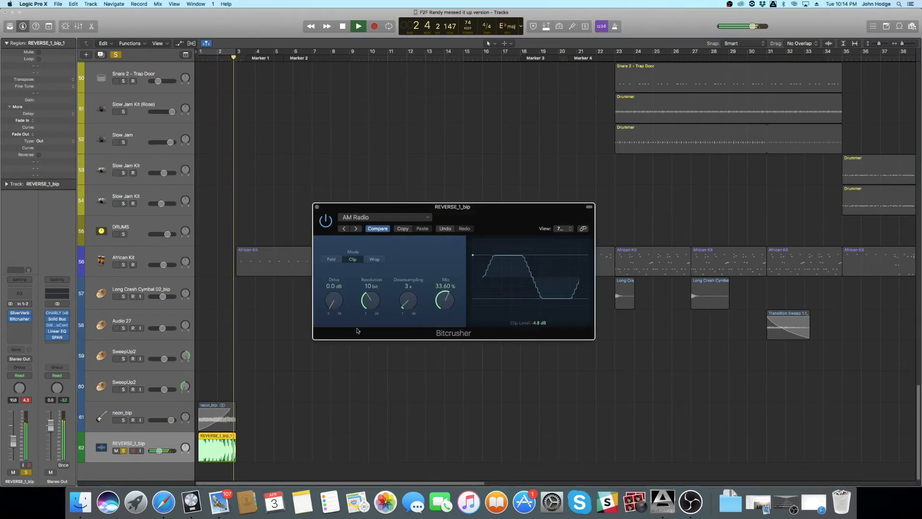
{"action": "key", "text": "space"}
{"action": "key", "text": "space"}
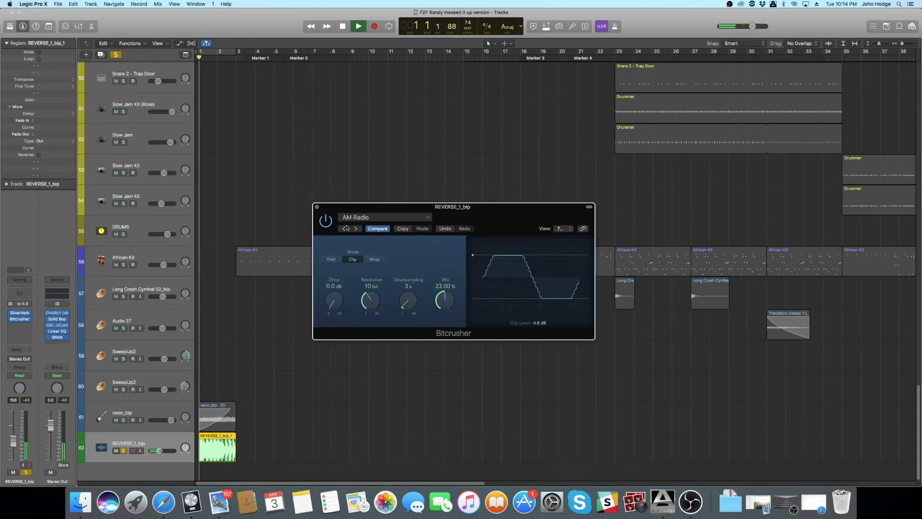
{"action": "left_click", "coordinate": [317, 207]}
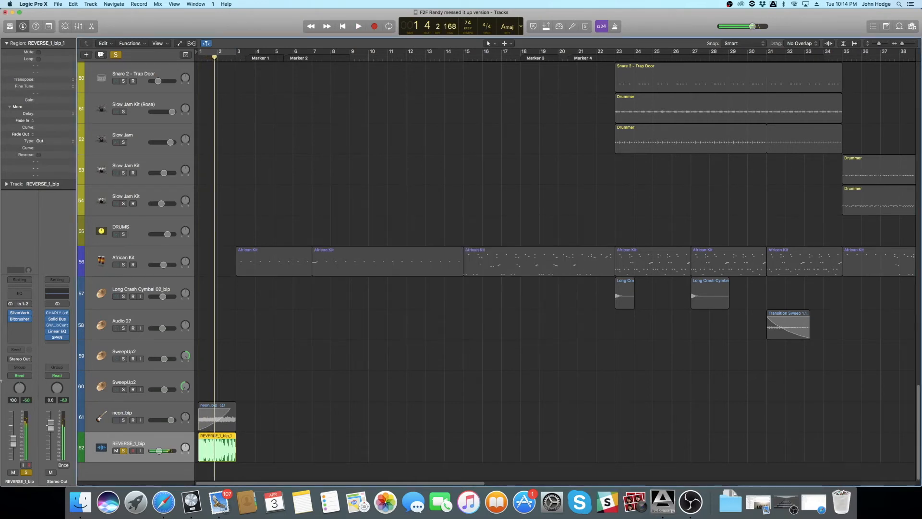
Insert an Echo delay below the Bitcrusher on REVERSE_1_bip and move its window clear of the track controls.
{"action": "left_click", "coordinate": [27, 326]}
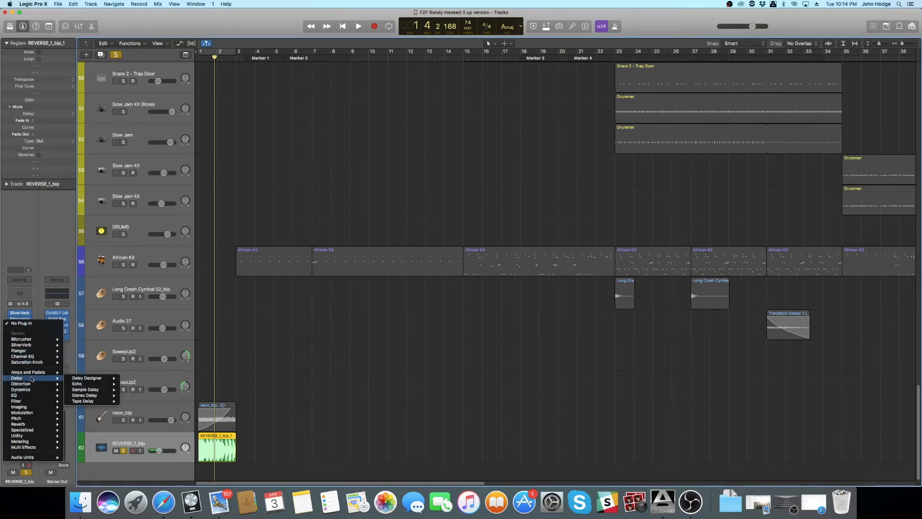
{"action": "left_click", "coordinate": [134, 384]}
{"action": "left_click_drag", "start_coordinate": [104, 22], "coordinate": [364, 155]}
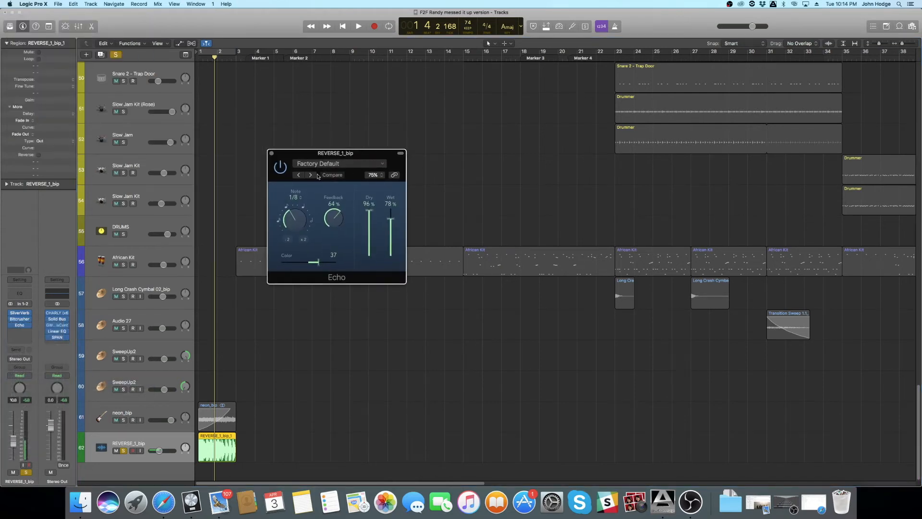
During playback, step through the Echo presets to 1/2 T Repeat, lower Wet to about 63% and close the plug-in.
{"action": "key", "text": "space"}
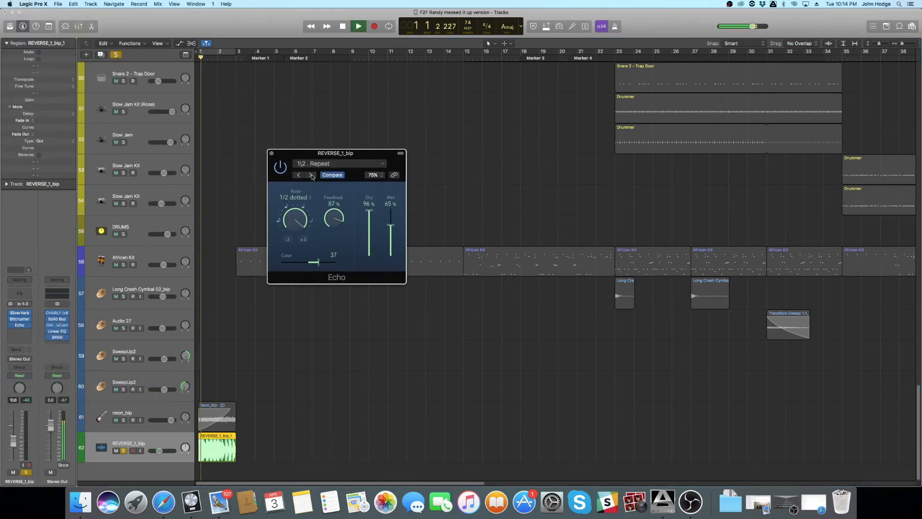
{"action": "left_click", "coordinate": [312, 175]}
{"action": "left_click", "coordinate": [310, 176]}
{"action": "left_click", "coordinate": [310, 177]}
{"action": "key", "text": "Return"}
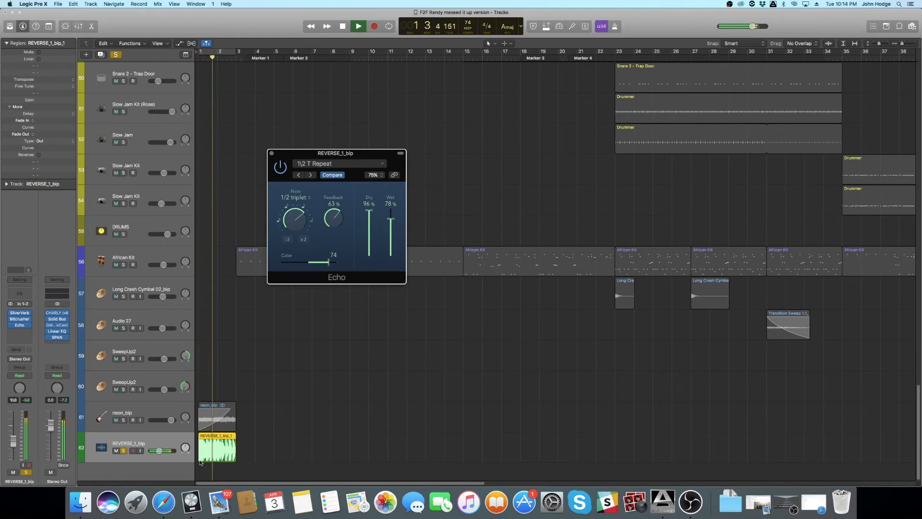
{"action": "left_click_drag", "start_coordinate": [390, 219], "coordinate": [392, 230]}
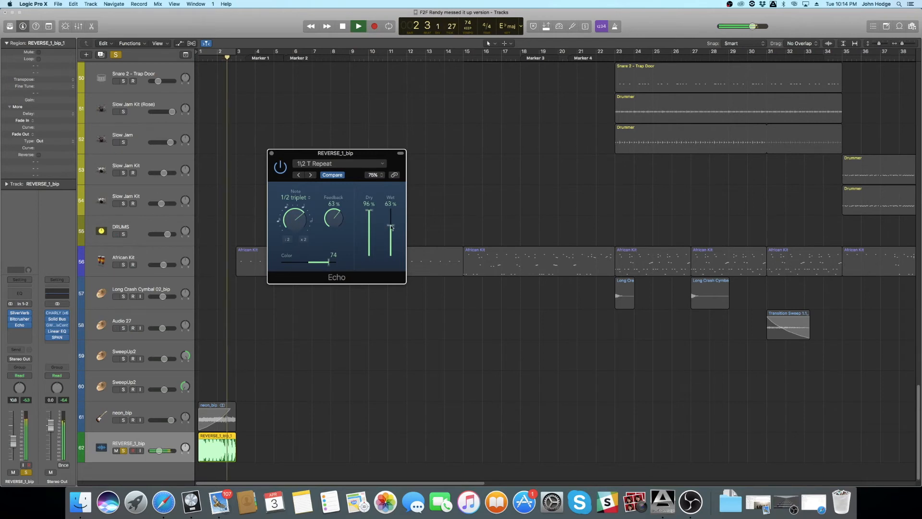
{"action": "left_click", "coordinate": [272, 153]}
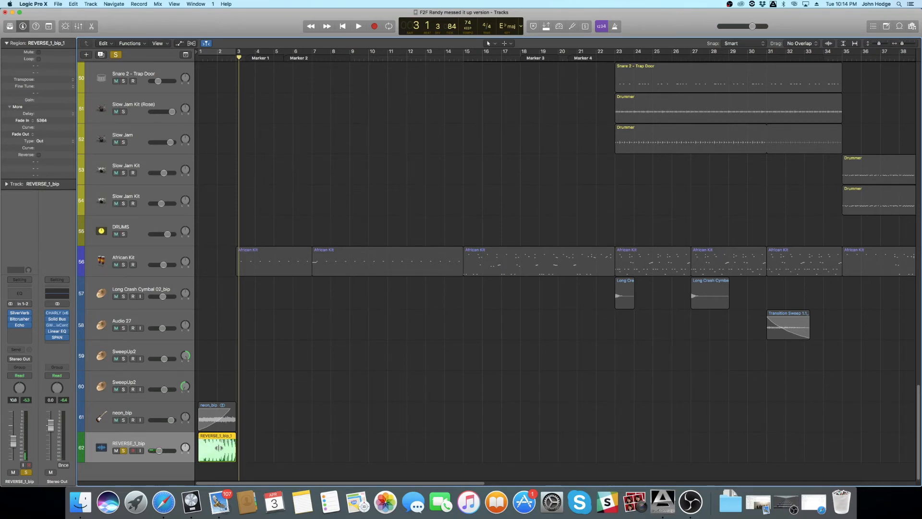
Audition the REVERSE_1_bip region with a fade-in curve of 11 and give it a fade-out of 7954.
{"action": "key", "text": "shift+space"}
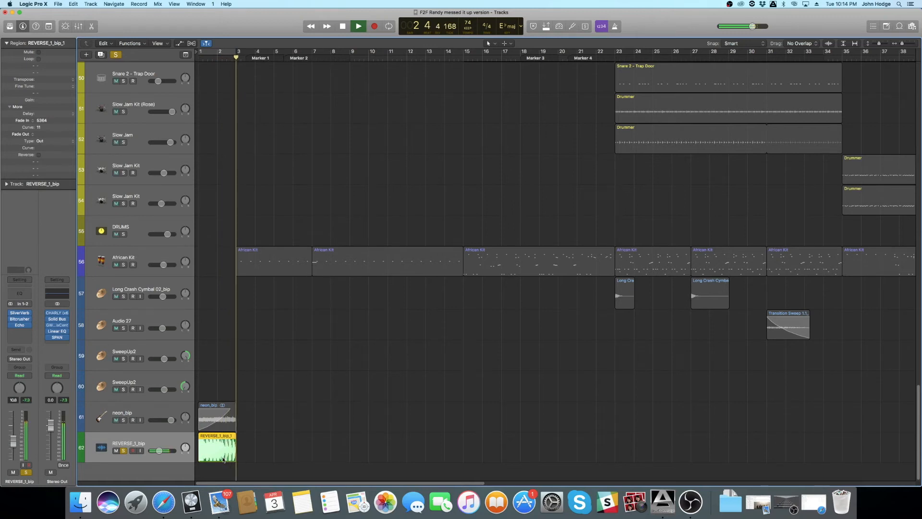
{"action": "key", "text": "space"}
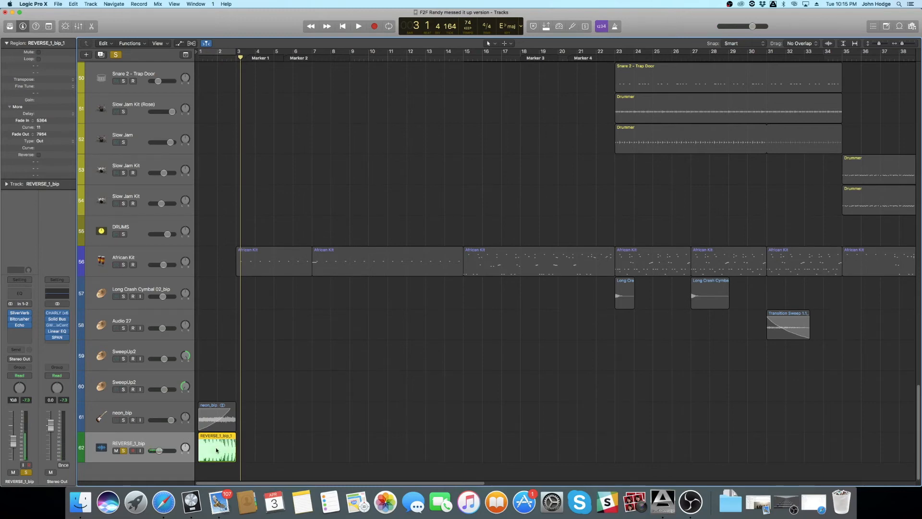
{"action": "right_click", "coordinate": [216, 450]}
{"action": "left_click", "coordinate": [344, 401]}
{"action": "double_click", "coordinate": [217, 449]}
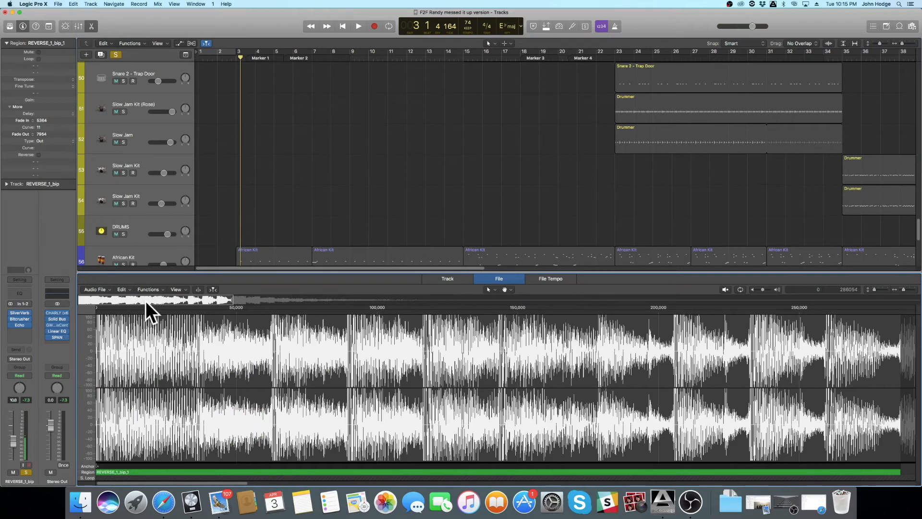
{"action": "key", "text": "e"}
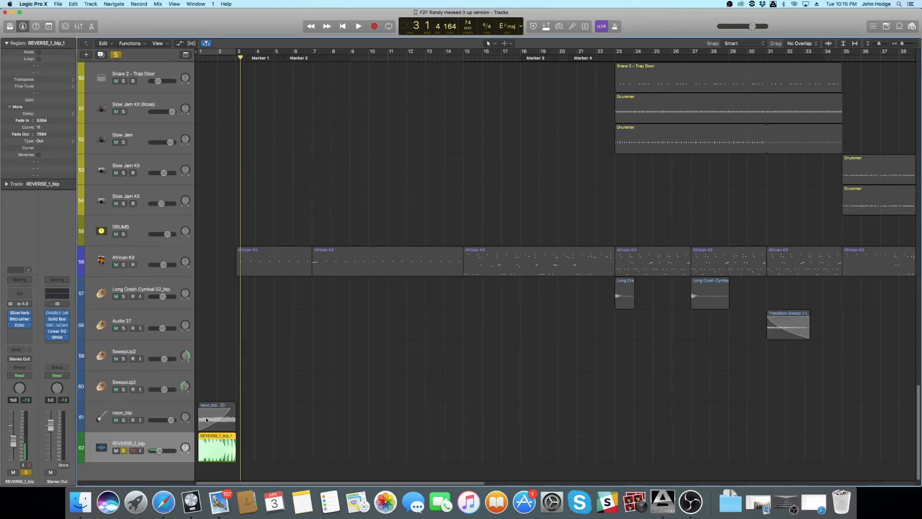
{"action": "right_click", "coordinate": [223, 455]}
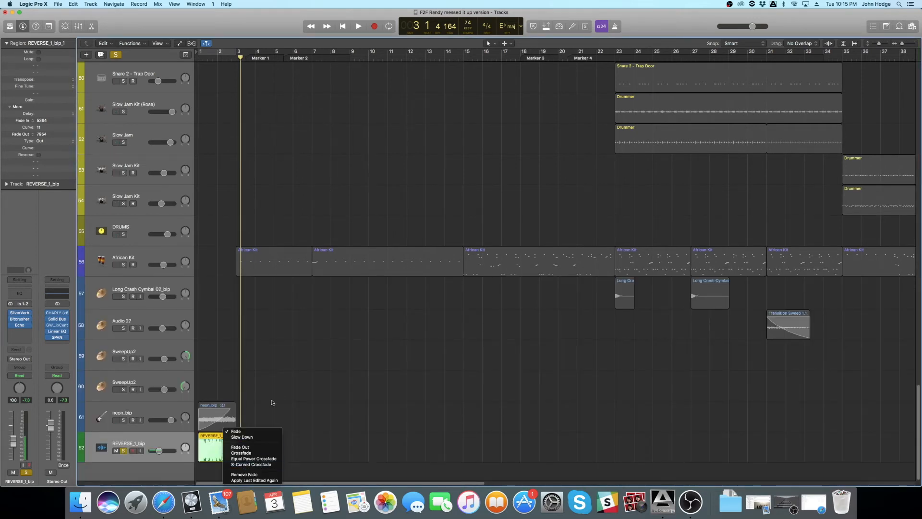
{"action": "left_click", "coordinate": [271, 403]}
{"action": "right_click", "coordinate": [222, 455]}
{"action": "left_click", "coordinate": [289, 390]}
{"action": "left_click", "coordinate": [271, 458]}
{"action": "left_click", "coordinate": [224, 456]}
Remove the fade-out and the fade-in from the REVERSE_1_bip region.
{"action": "right_click", "coordinate": [228, 450]}
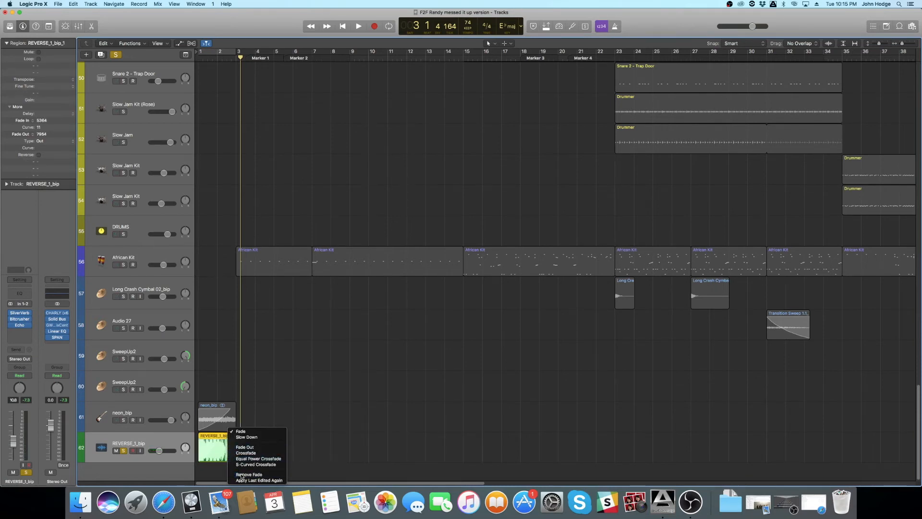
{"action": "left_click", "coordinate": [241, 475]}
{"action": "right_click", "coordinate": [207, 448]}
{"action": "left_click", "coordinate": [206, 462]}
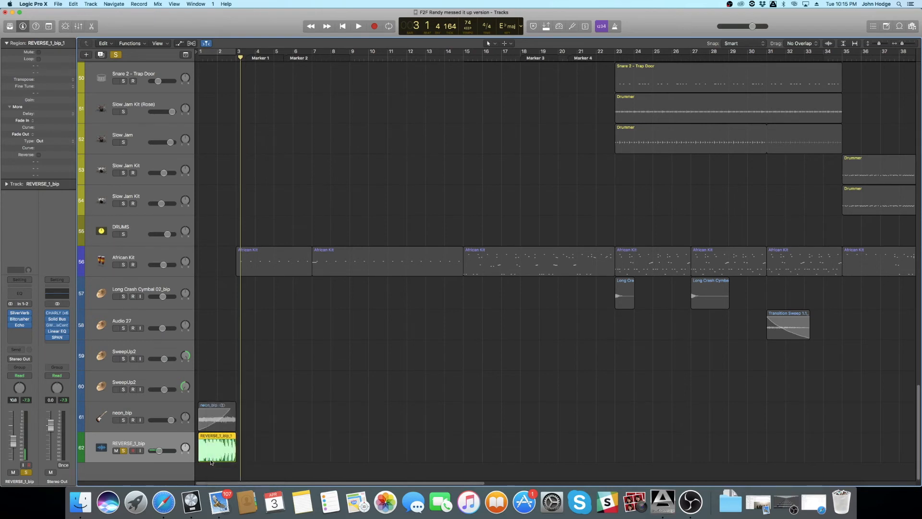
Bounce the REVERSE_1_bip region in place to a new track, keeping the settings offered in the dialog.
{"action": "right_click", "coordinate": [223, 456]}
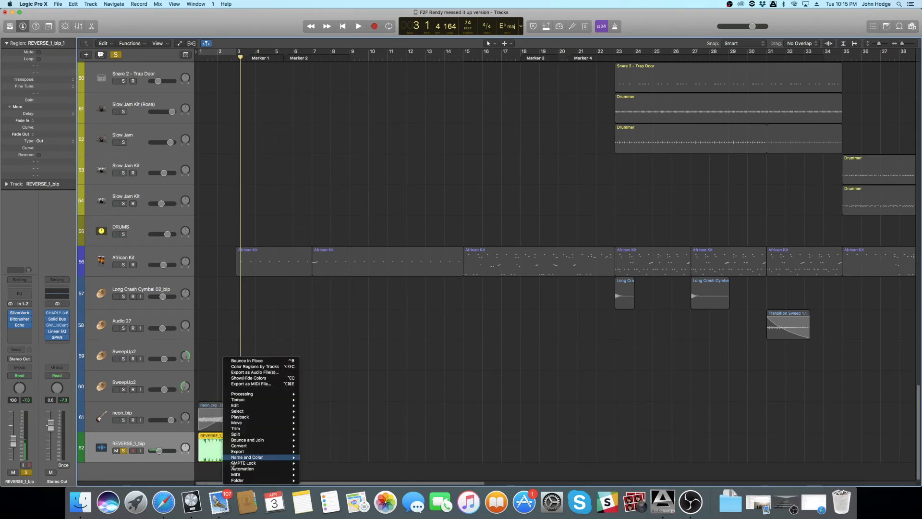
{"action": "left_click", "coordinate": [256, 362]}
{"action": "left_click", "coordinate": [517, 148]}
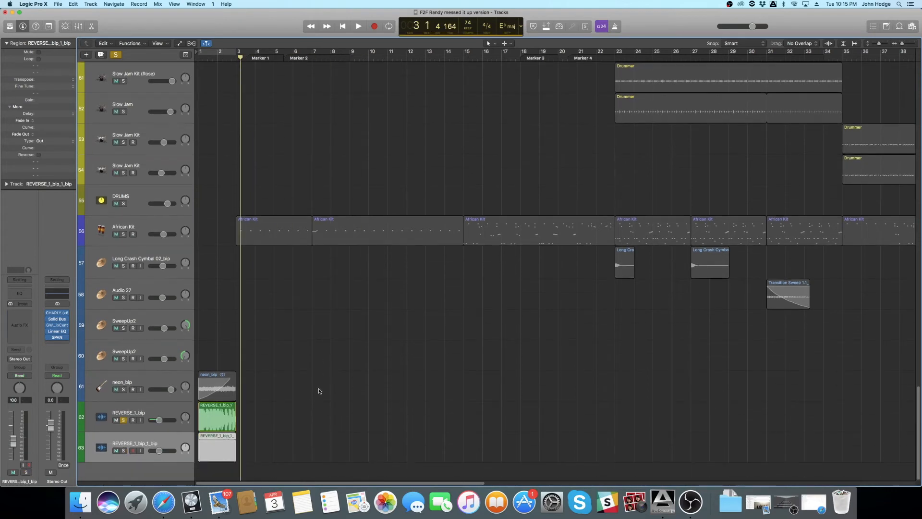
Delete the old REVERSE_1_bip region together with its track, keeping only the new bounce.
{"action": "left_click", "coordinate": [246, 424]}
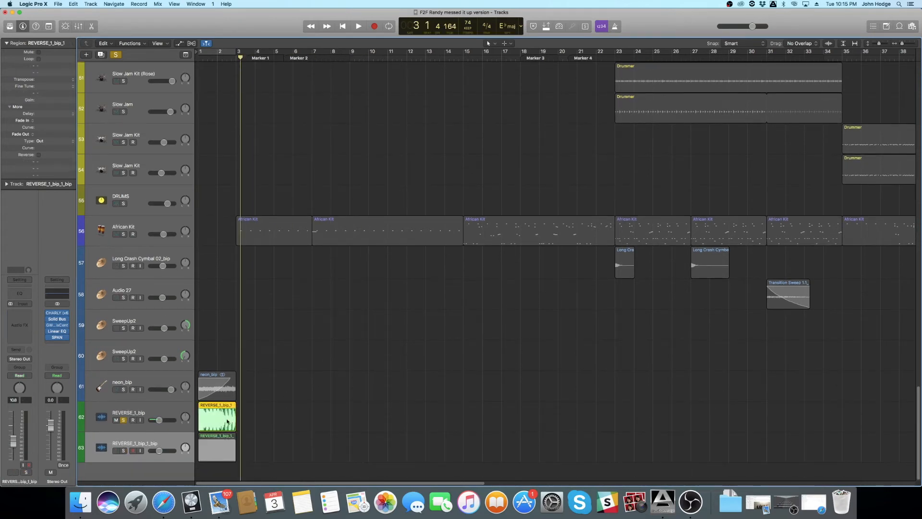
{"action": "key", "text": "Delete"}
{"action": "left_click", "coordinate": [164, 408]}
{"action": "key", "text": "super+BackSpace"}
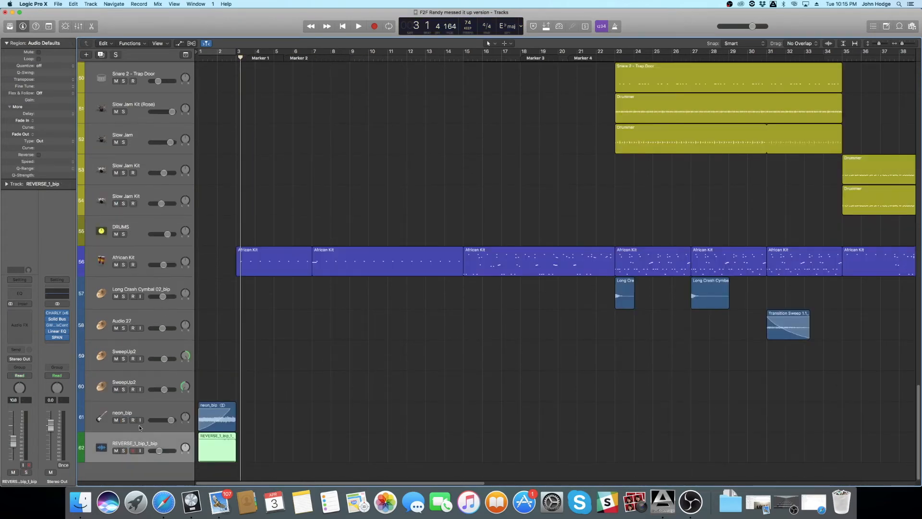
Solo the new REVERSE_1_bip_1_bip track and audition it from the project start.
{"action": "left_click", "coordinate": [123, 451]}
{"action": "key", "text": "Return"}
{"action": "key", "text": "space"}
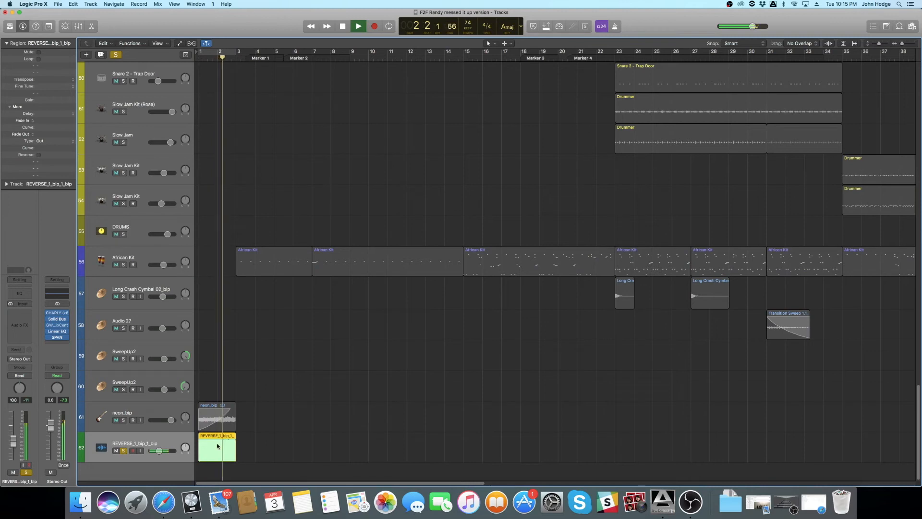
{"action": "key", "text": "space"}
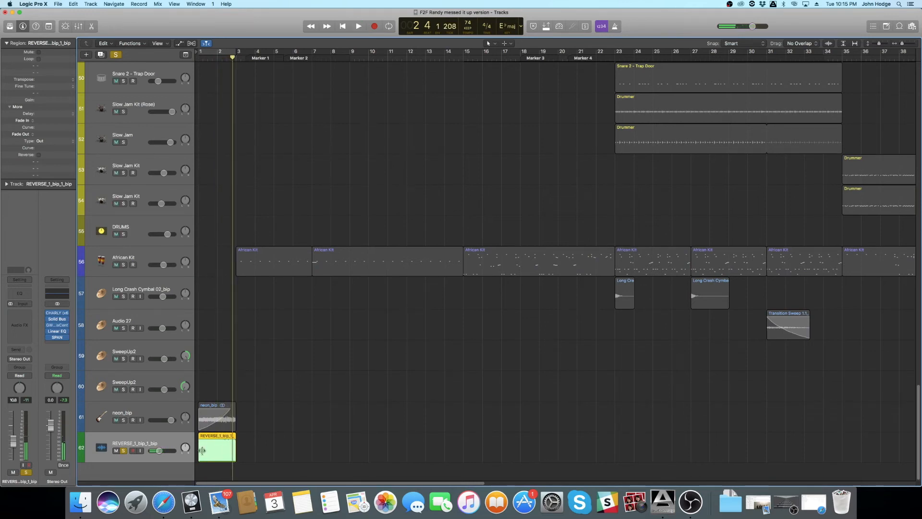
Open the REVERSE_1_bip_1_bip region in the audio file editor and reverse its audio.
{"action": "double_click", "coordinate": [224, 451]}
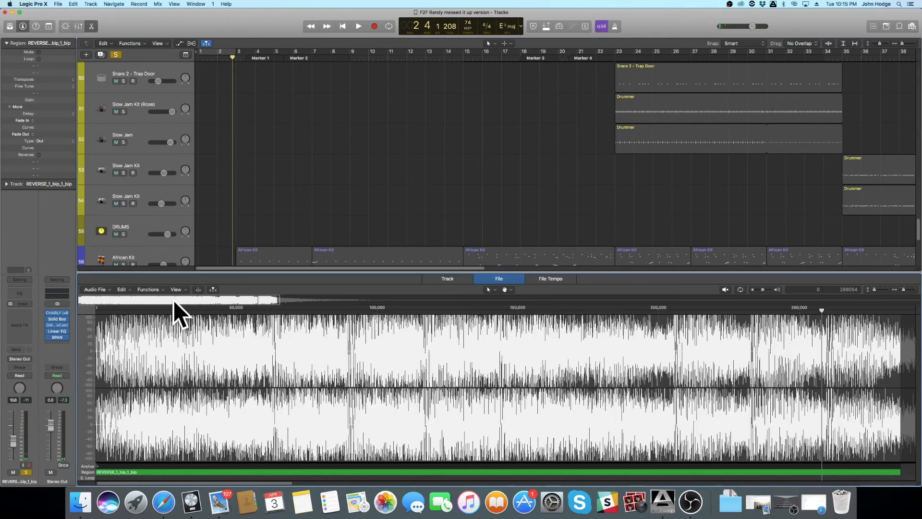
{"action": "left_click", "coordinate": [148, 290]}
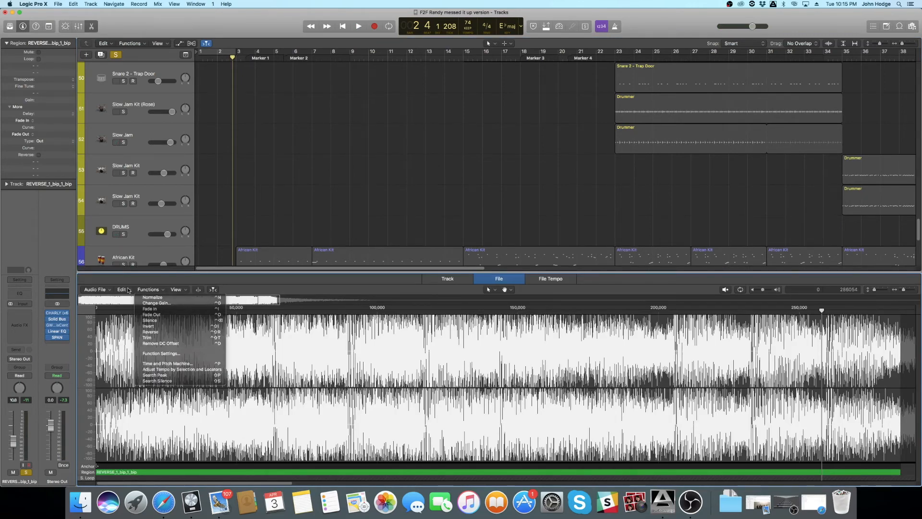
{"action": "left_click", "coordinate": [129, 291]}
{"action": "left_click", "coordinate": [170, 291]}
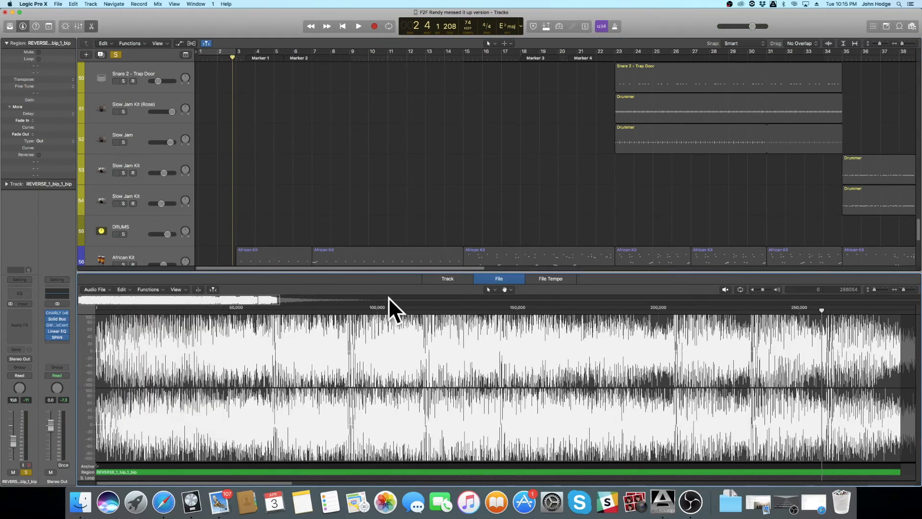
{"action": "left_click", "coordinate": [150, 290]}
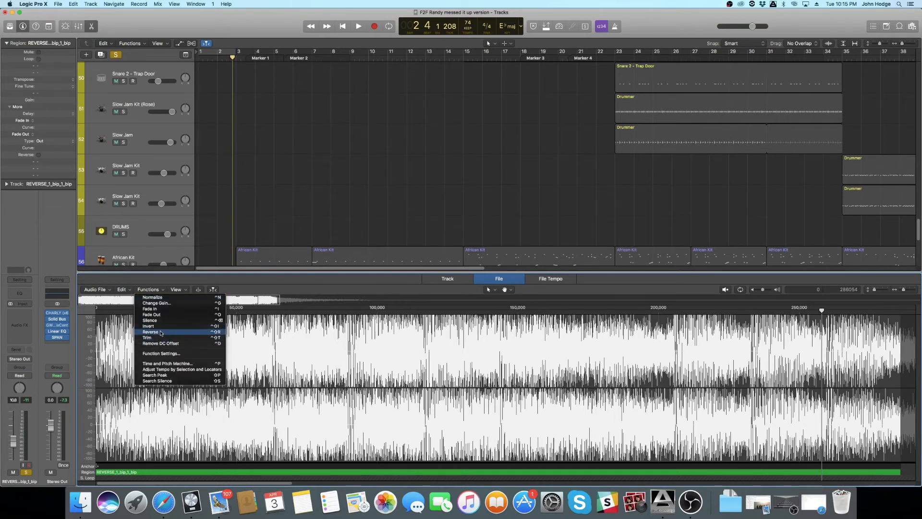
{"action": "left_click", "coordinate": [163, 336]}
Close the audio file editor, play the reversed bounce from the project start and deselect the region.
{"action": "key", "text": "e"}
{"action": "key", "text": "Return"}
{"action": "key", "text": "space"}
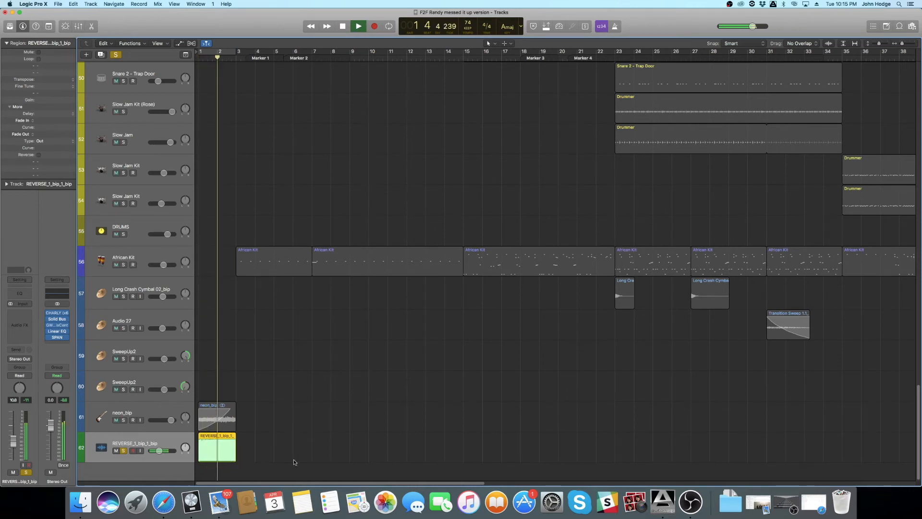
{"action": "left_click", "coordinate": [269, 461]}
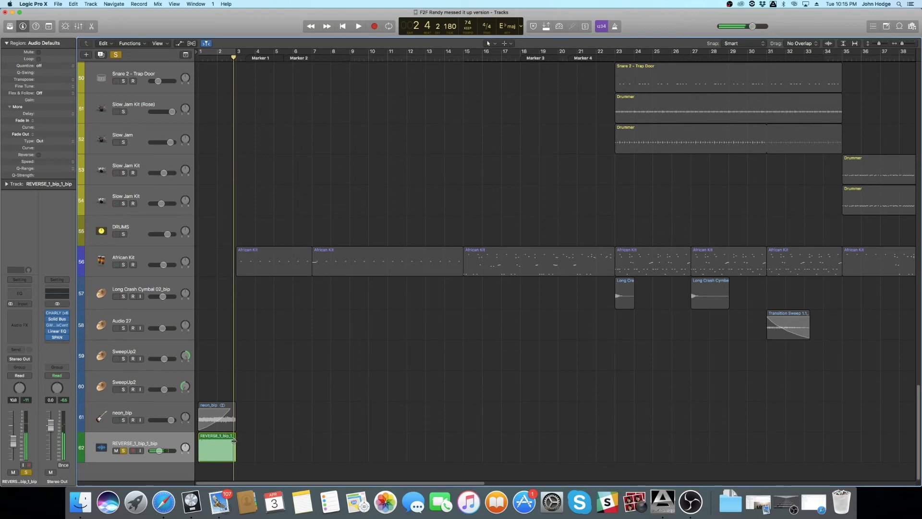
Set a fade-in of 5796 with curve 33 on the REVERSE_1_bip_1_bip region and audition it from the project start.
{"action": "left_click", "coordinate": [226, 441]}
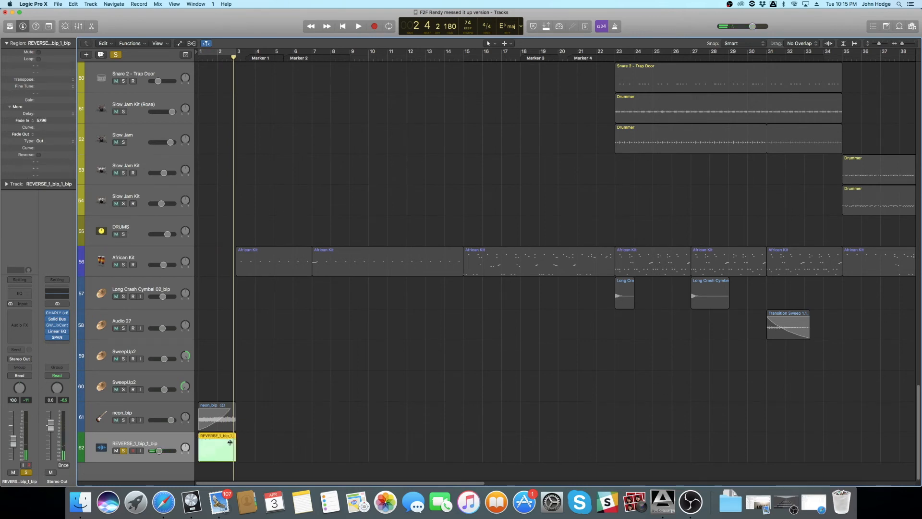
{"action": "key", "text": "Return"}
{"action": "key", "text": "space"}
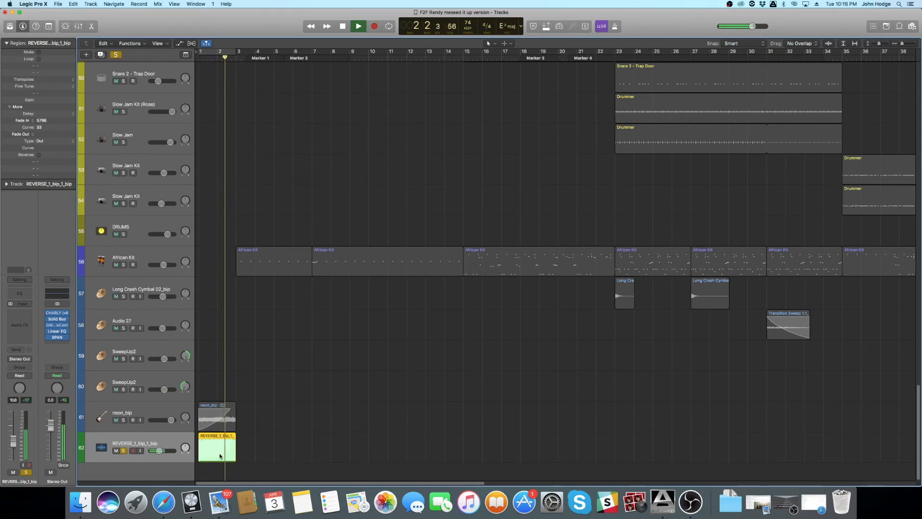
{"action": "key", "text": "space"}
Trim a small piece off the end of the REVERSE_1_bip_1_bip region and audition its last beats.
{"action": "left_click", "coordinate": [258, 435], "text": "ctrl+alt"}
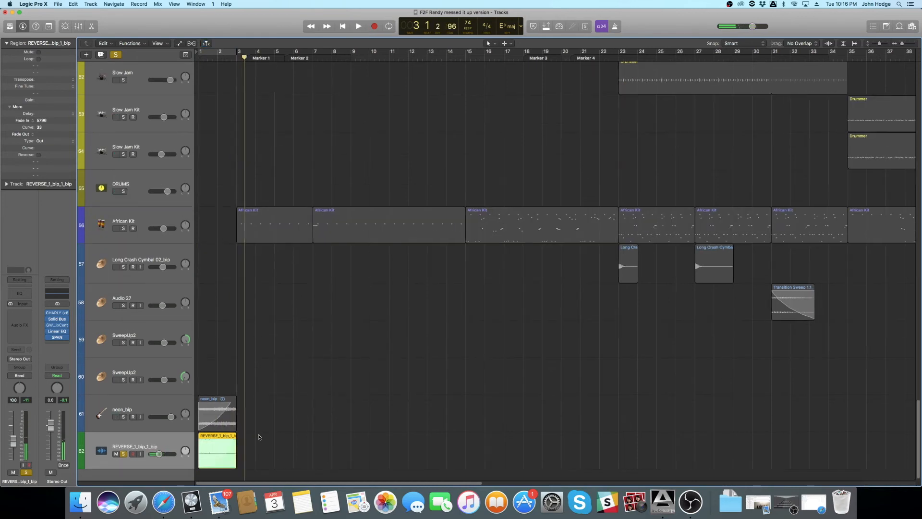
{"action": "scroll", "coordinate": [258, 437], "scroll_direction": "down", "scroll_amount": 2}
{"action": "scroll", "coordinate": [259, 437], "scroll_direction": "right", "scroll_amount": 5}
{"action": "scroll", "coordinate": [258, 435], "scroll_direction": "right", "scroll_amount": 3}
{"action": "scroll", "coordinate": [323, 417], "scroll_direction": "down", "scroll_amount": 4}
{"action": "scroll", "coordinate": [323, 416], "scroll_direction": "right", "scroll_amount": 5}
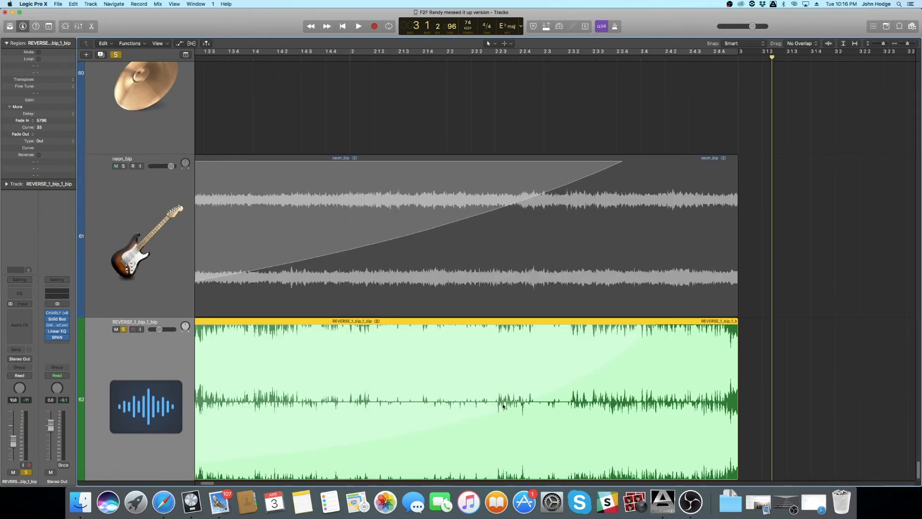
{"action": "left_click_drag", "start_coordinate": [736, 473], "coordinate": [724, 474]}
{"action": "left_click", "coordinate": [568, 58]}
{"action": "key", "text": "space"}
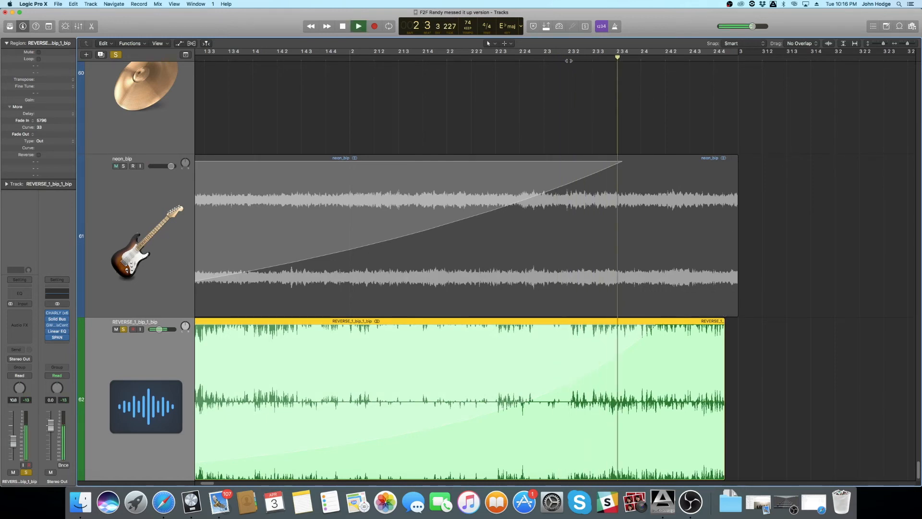
{"action": "key", "text": "space"}
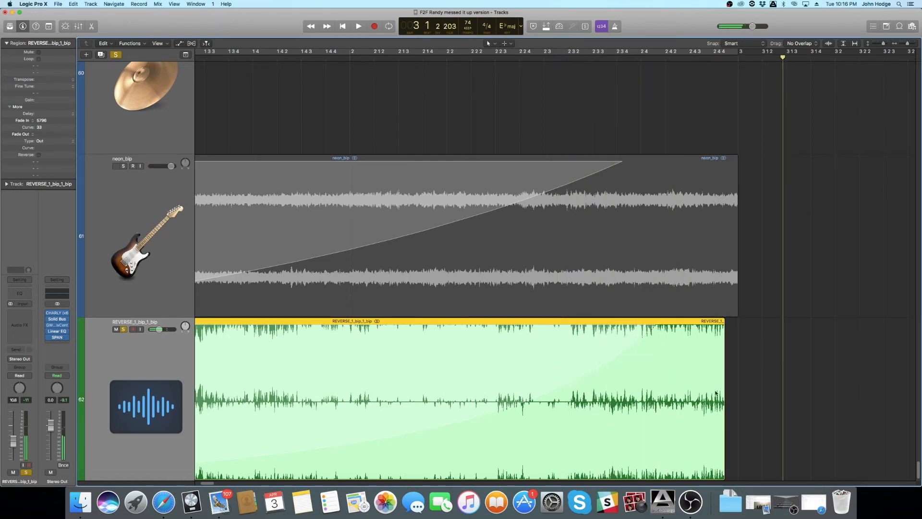
Shorten the end of the REVERSE_1_bip_1_bip region further to about 2 4 3, fine-tune the edge and replay the ending.
{"action": "left_click_drag", "start_coordinate": [724, 477], "coordinate": [695, 472]}
{"action": "left_click_drag", "start_coordinate": [695, 472], "coordinate": [695, 472]}
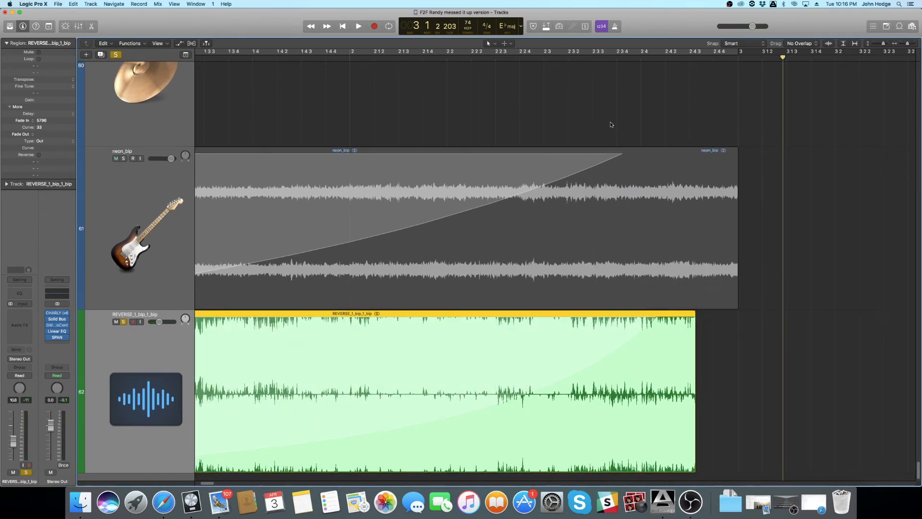
{"action": "double_click", "coordinate": [572, 58]}
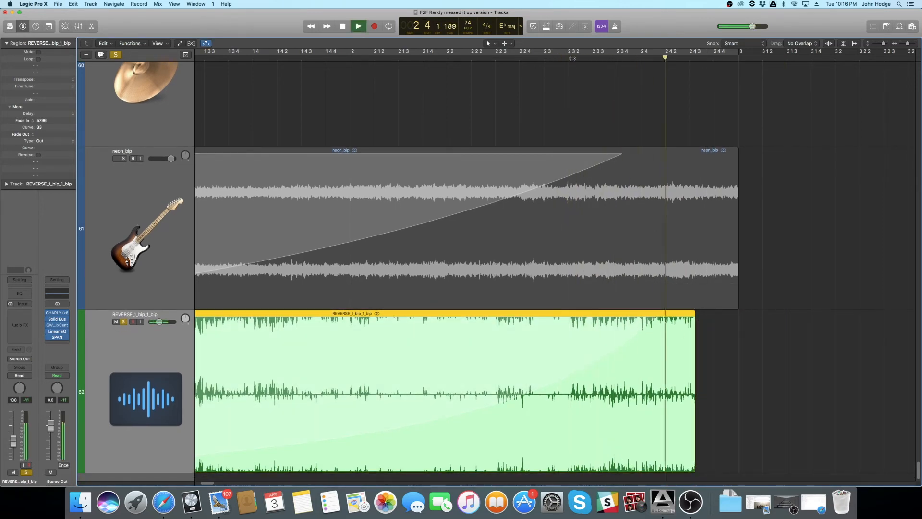
{"action": "key", "text": "space"}
{"action": "left_click_drag", "start_coordinate": [695, 472], "coordinate": [698, 469]}
{"action": "double_click", "coordinate": [643, 58]}
{"action": "key", "text": "space"}
Move the trimmed REVERSE_1_bip_1_bip region slightly later so that its end meets bar 3.
{"action": "key", "text": "super+Up"}
{"action": "key", "text": "super+Left"}
{"action": "key", "text": "super+Left"}
{"action": "scroll", "coordinate": [315, 382], "scroll_direction": "left", "scroll_amount": 5}
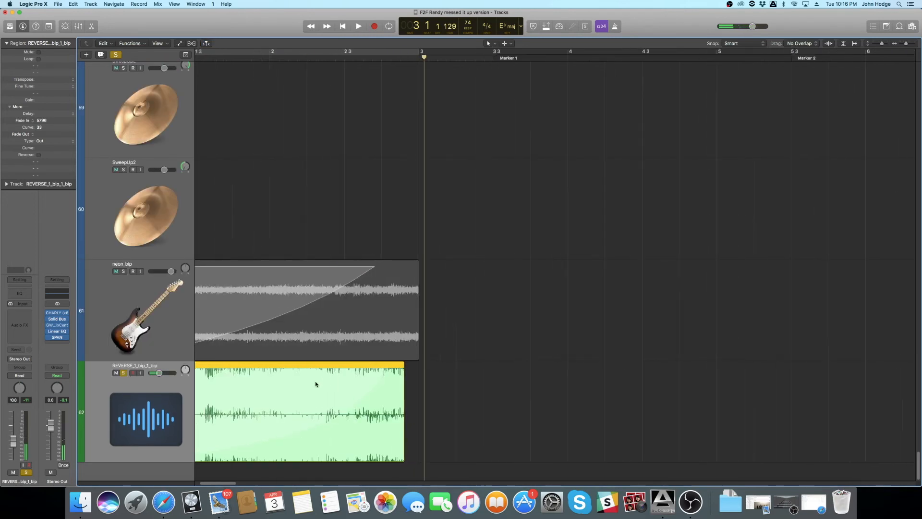
{"action": "key", "text": "super+Left"}
{"action": "key", "text": "super+Left"}
{"action": "key", "text": "super+Up"}
{"action": "left_click_drag", "start_coordinate": [240, 405], "coordinate": [245, 404]}
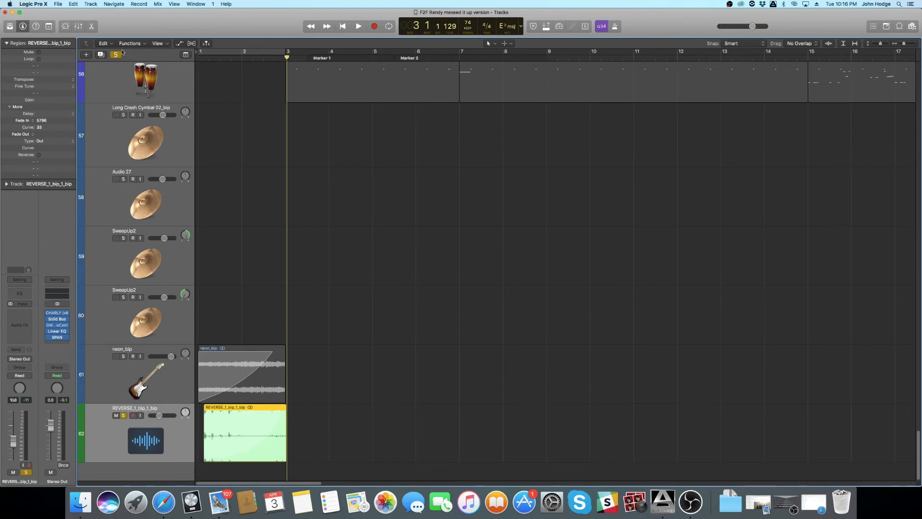
Turn off solo, mute the neon_bip track and play the reversed intro into the beat from the project start.
{"action": "key", "text": "ctrl+s"}
{"action": "left_click", "coordinate": [116, 356]}
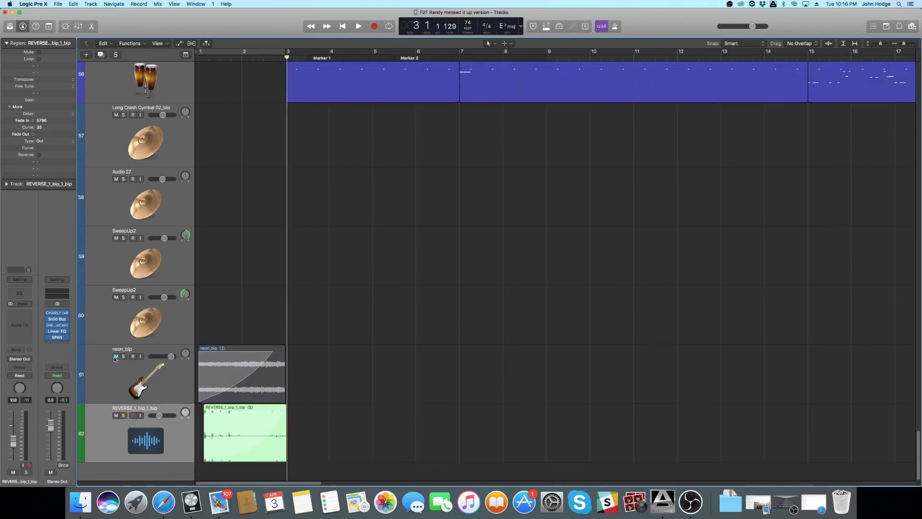
{"action": "left_click", "coordinate": [315, 264]}
{"action": "left_click", "coordinate": [198, 57]}
{"action": "key", "text": "space"}
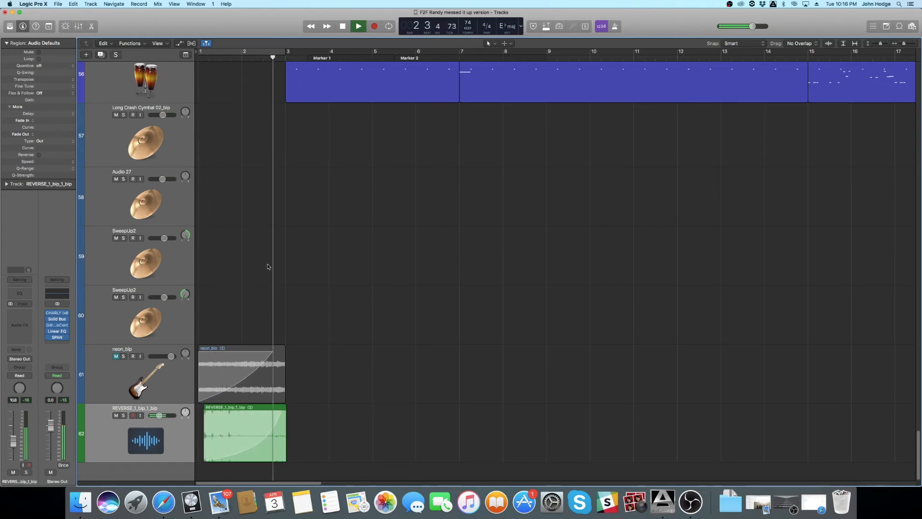
{"action": "key", "text": "space"}
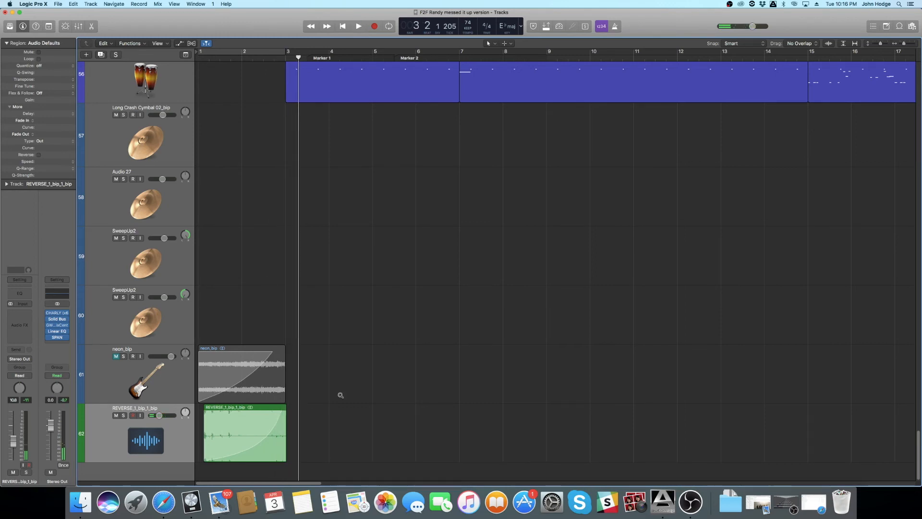
Mute the REVERSE_1_bip_1_bip track and unmute the neon_bip track.
{"action": "key", "text": "z"}
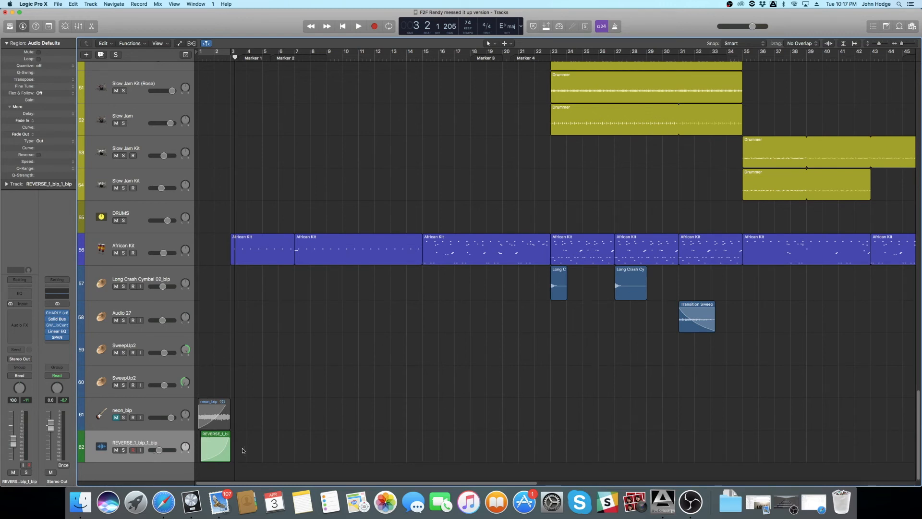
{"action": "left_click", "coordinate": [115, 450]}
{"action": "left_click", "coordinate": [116, 417]}
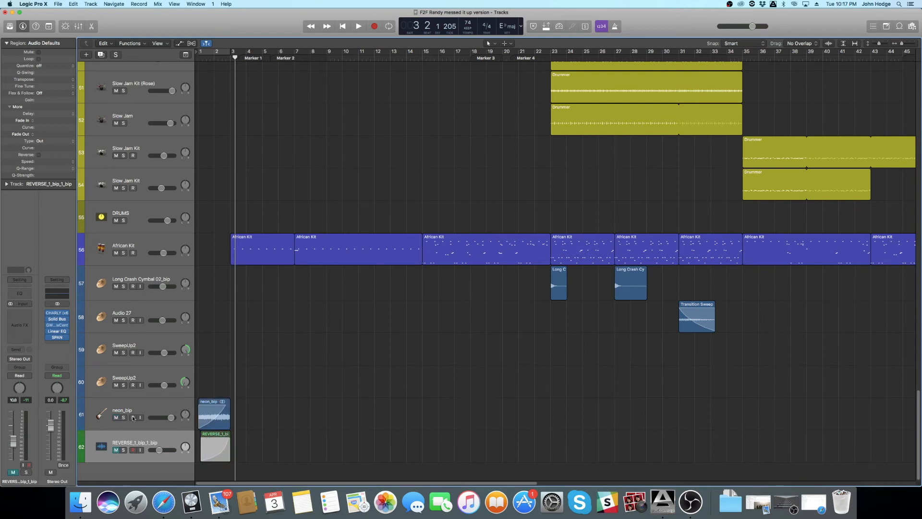
Select the neon_bip region and audition it leading into the beat from the project start.
{"action": "key", "text": "super+Down"}
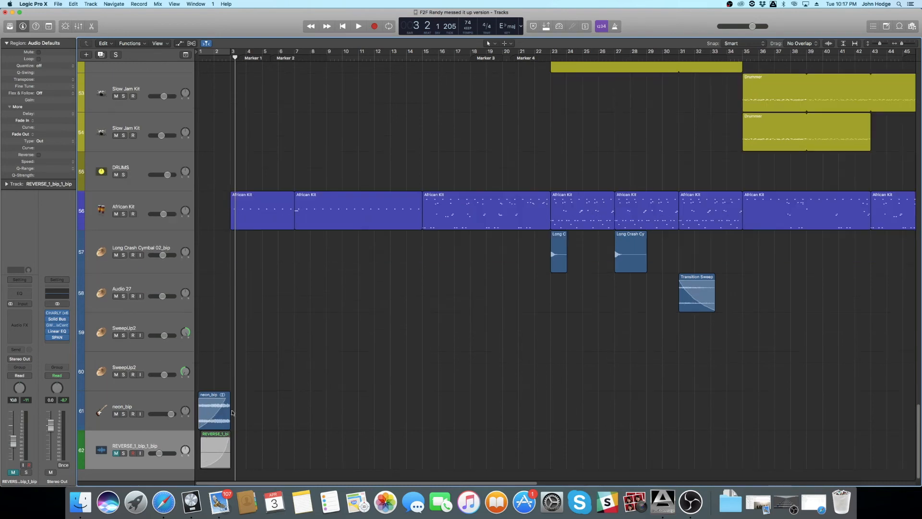
{"action": "key", "text": "super+Right"}
{"action": "key", "text": "super+Right"}
{"action": "key", "text": "super+Right"}
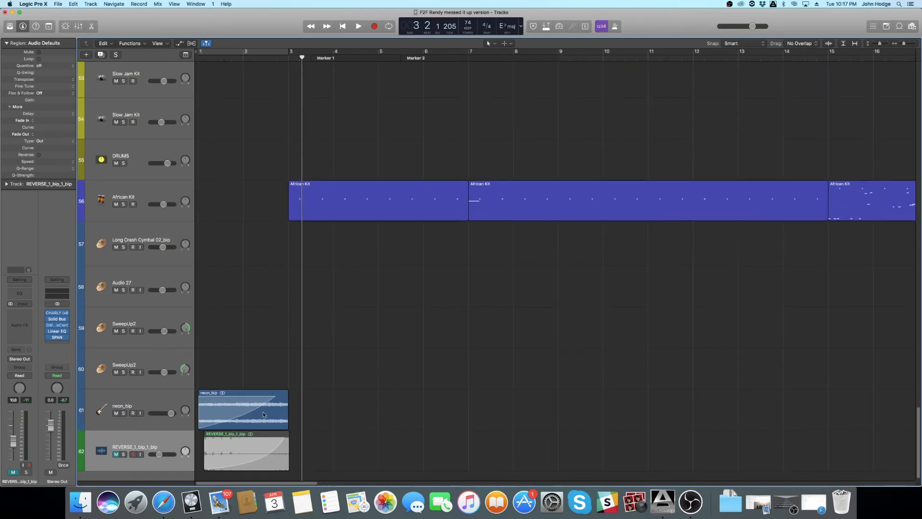
{"action": "key", "text": "super+Down"}
{"action": "key", "text": "super+Right"}
{"action": "key", "text": "super+Right"}
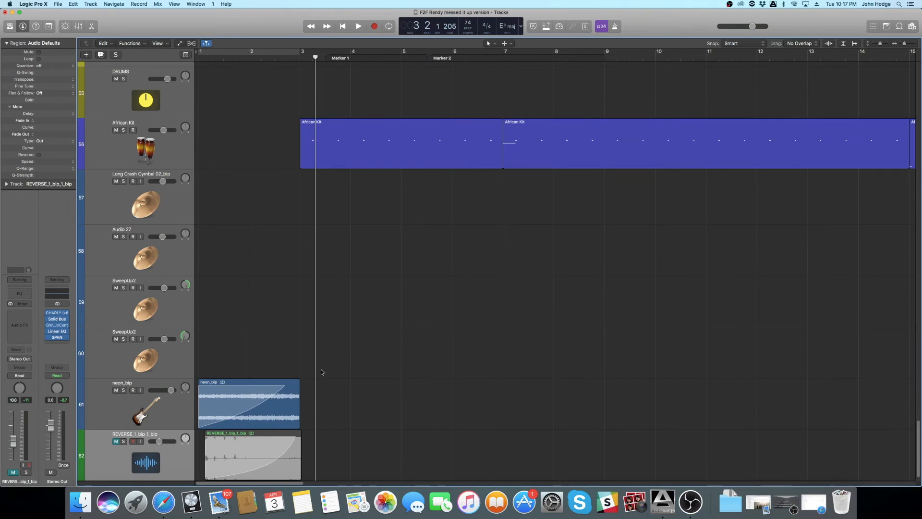
{"action": "left_click", "coordinate": [287, 394]}
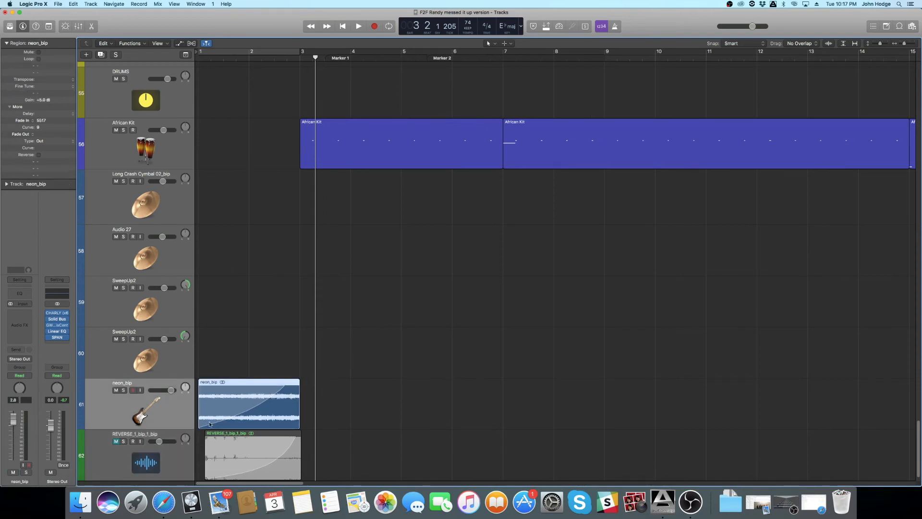
{"action": "key", "text": "Return"}
{"action": "key", "text": "space"}
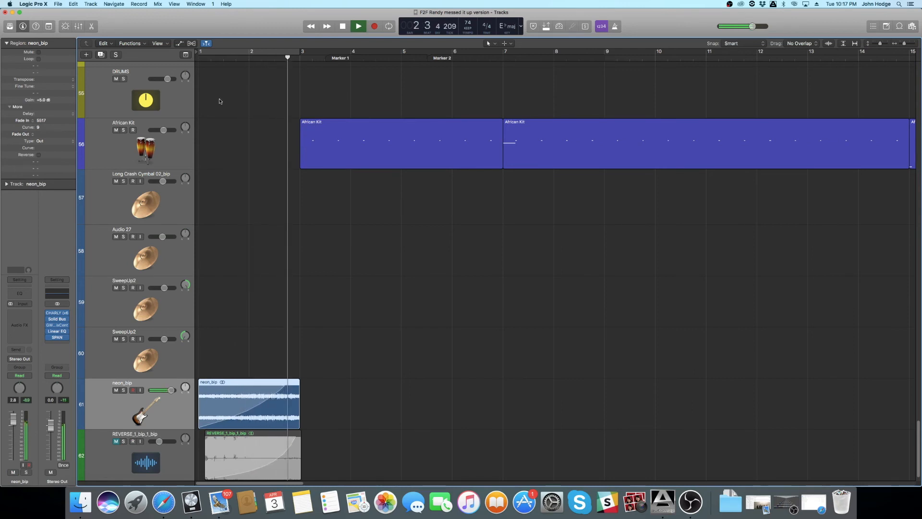
{"action": "key", "text": "space"}
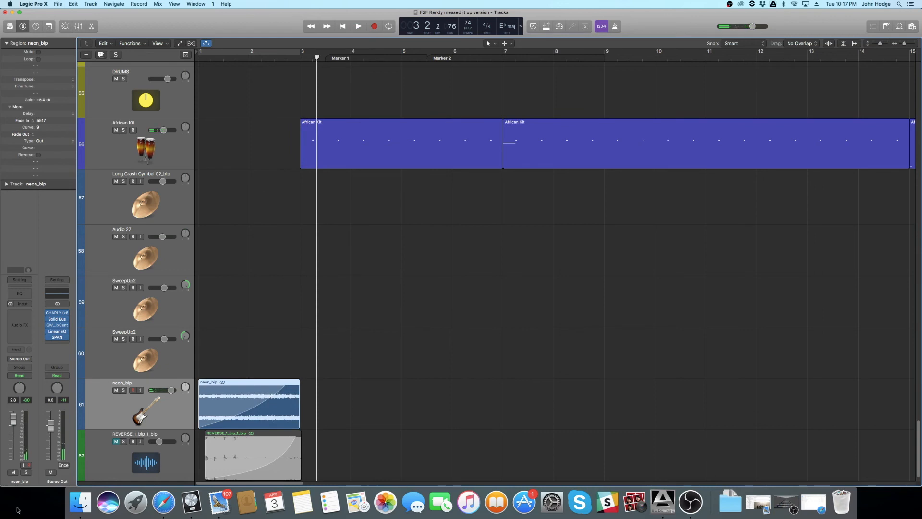
Unmute the REVERSE_1_bip_1_bip track, mute neon_bip and play the transition from the project start.
{"action": "left_click", "coordinate": [115, 441]}
{"action": "left_click", "coordinate": [123, 441]}
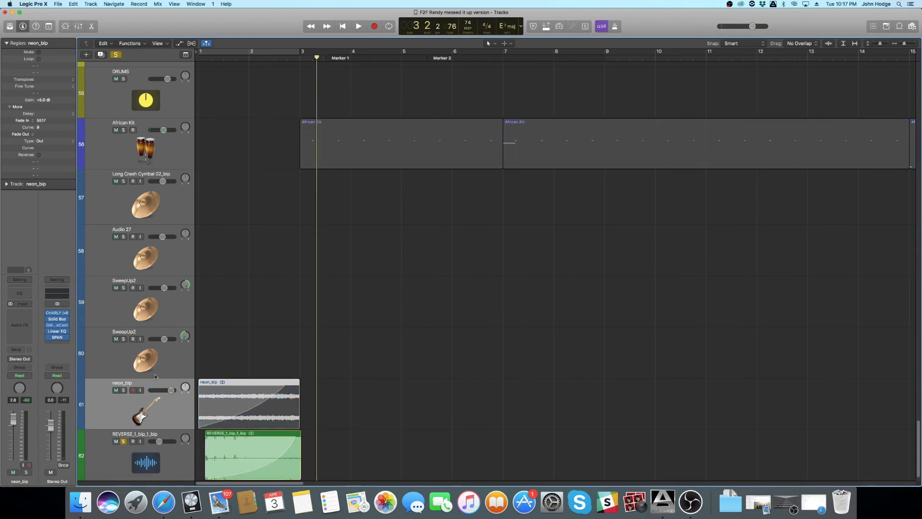
{"action": "left_click", "coordinate": [123, 440]}
{"action": "left_click", "coordinate": [116, 390]}
{"action": "key", "text": "Return"}
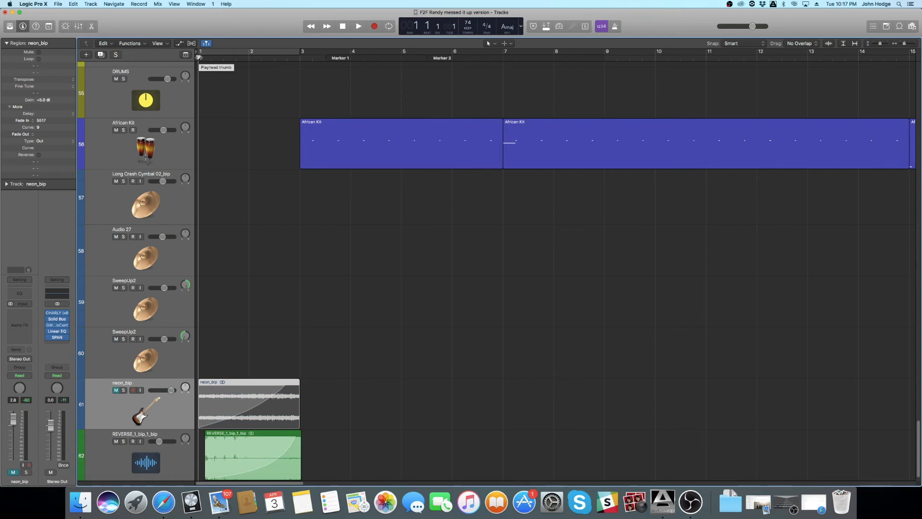
{"action": "key", "text": "space"}
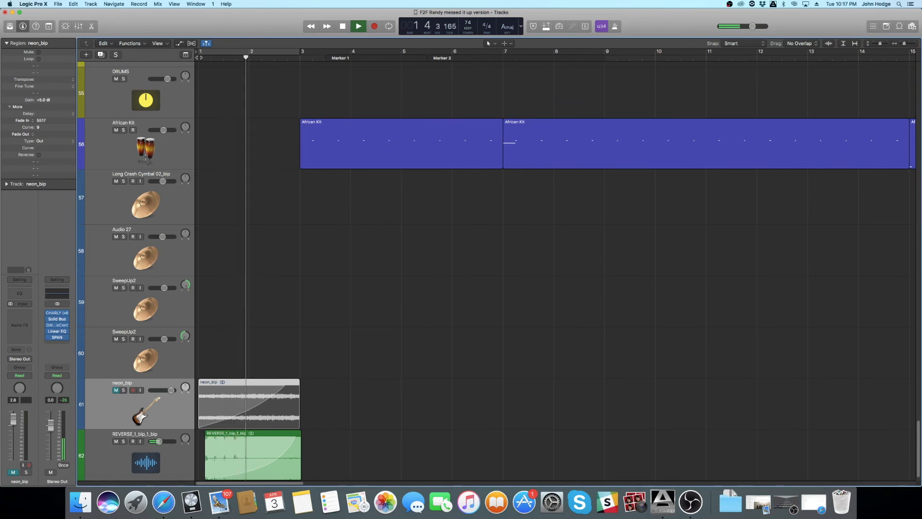
{"action": "key", "text": "space"}
Add a Channel EQ to the REVERSE_1_bip_1_bip track and enable its high-cut band at about 4050 Hz.
{"action": "left_click", "coordinate": [180, 468]}
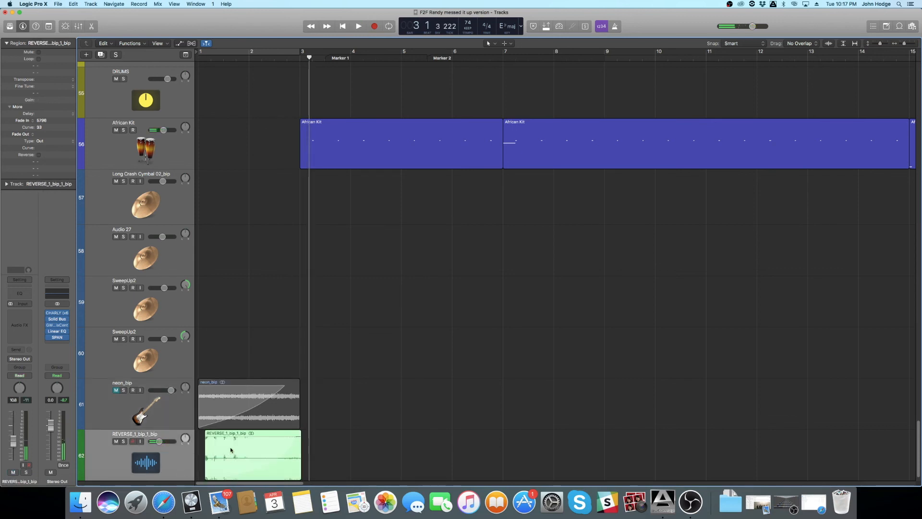
{"action": "left_click", "coordinate": [20, 293]}
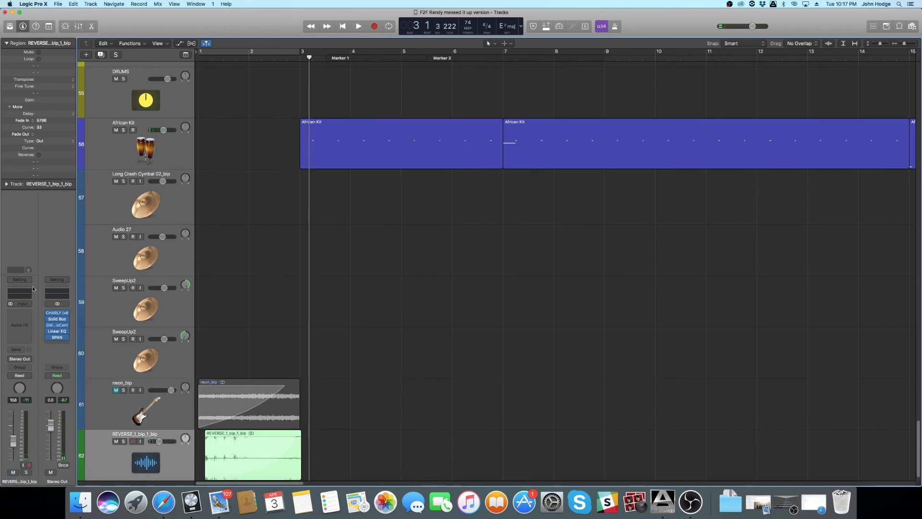
{"action": "left_click", "coordinate": [332, 57]}
{"action": "left_click_drag", "start_coordinate": [332, 162], "coordinate": [332, 214]}
{"action": "left_click_drag", "start_coordinate": [27, 25], "coordinate": [519, 204]}
Fine-tune the high cut to 4100 Hz with a Q of 0.57 during playback from the start, and close the EQ.
{"action": "key", "text": "space"}
{"action": "key", "text": "Return"}
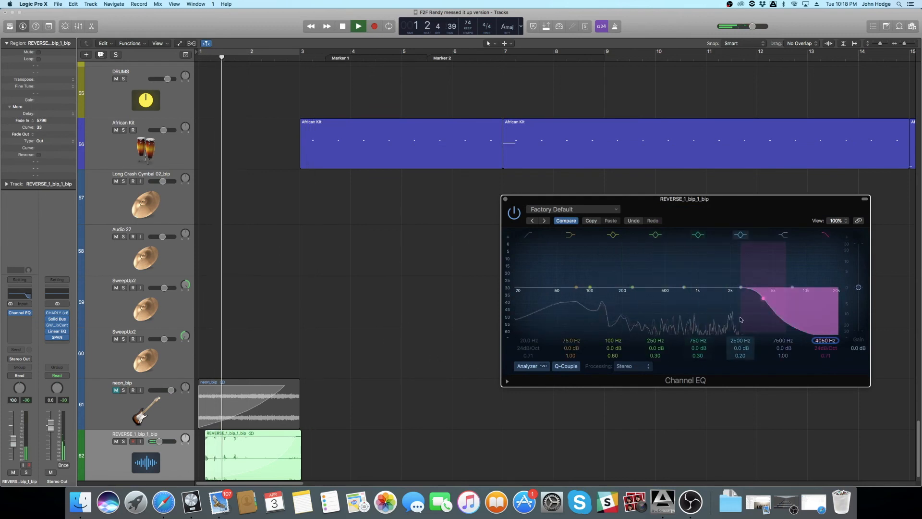
{"action": "left_click_drag", "start_coordinate": [763, 299], "coordinate": [765, 301]}
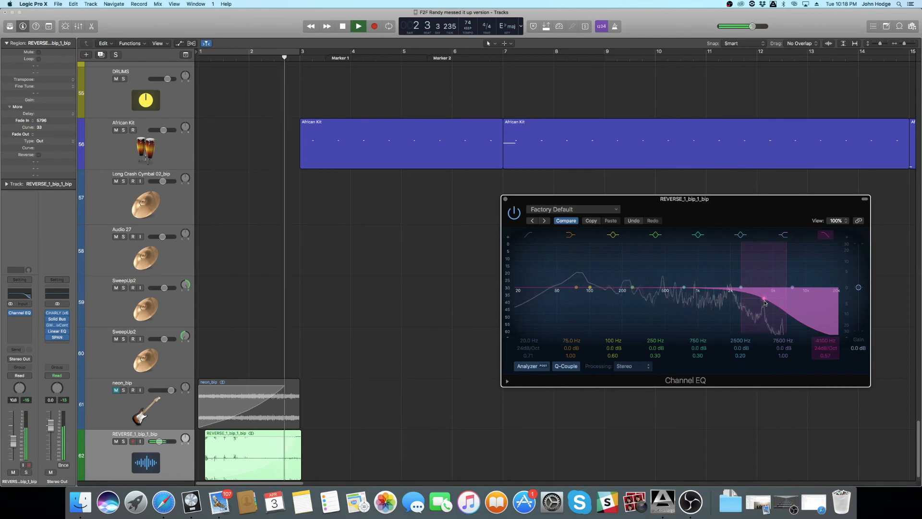
{"action": "key", "text": "space"}
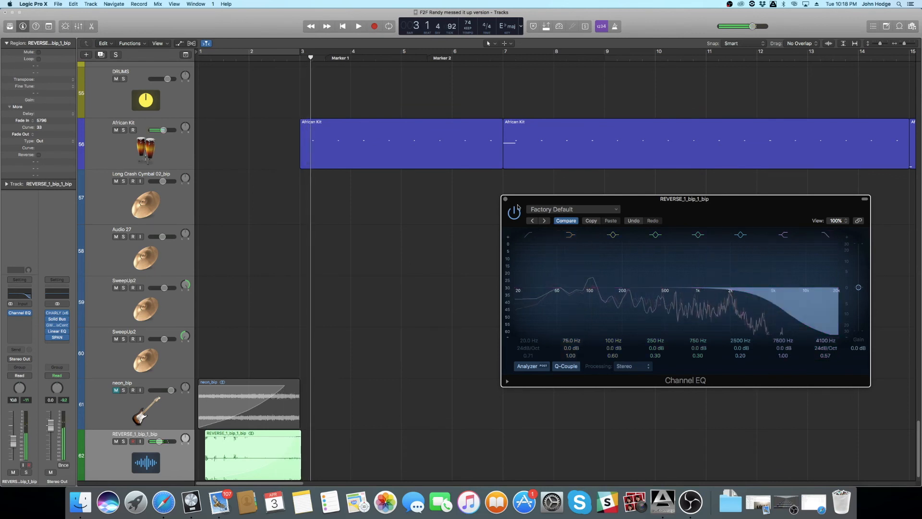
{"action": "left_click", "coordinate": [505, 198]}
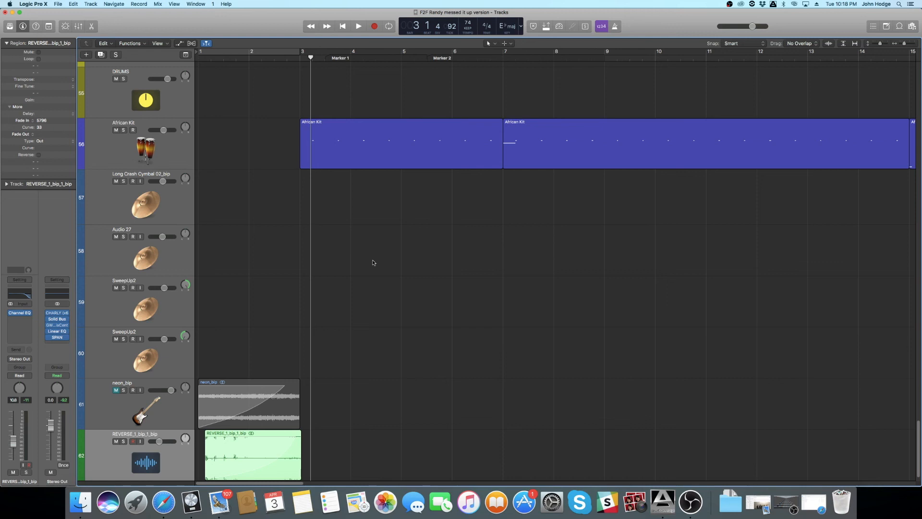
Mute the REVERSE_1_bip_1_bip track, unmute neon_bip and play the selected neon_bip region into the beat.
{"action": "left_click", "coordinate": [115, 441]}
{"action": "left_click", "coordinate": [115, 390]}
{"action": "left_click", "coordinate": [237, 414]}
{"action": "key", "text": "shift+space"}
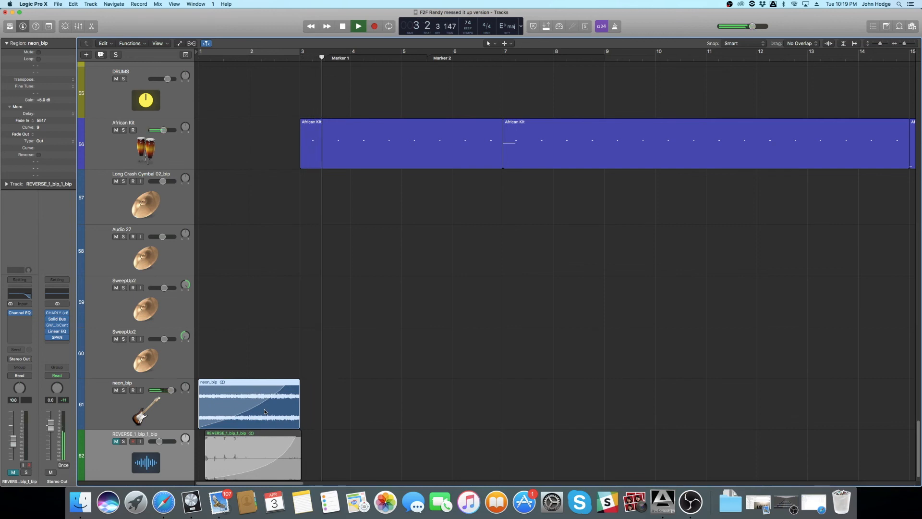
{"action": "key", "text": "space"}
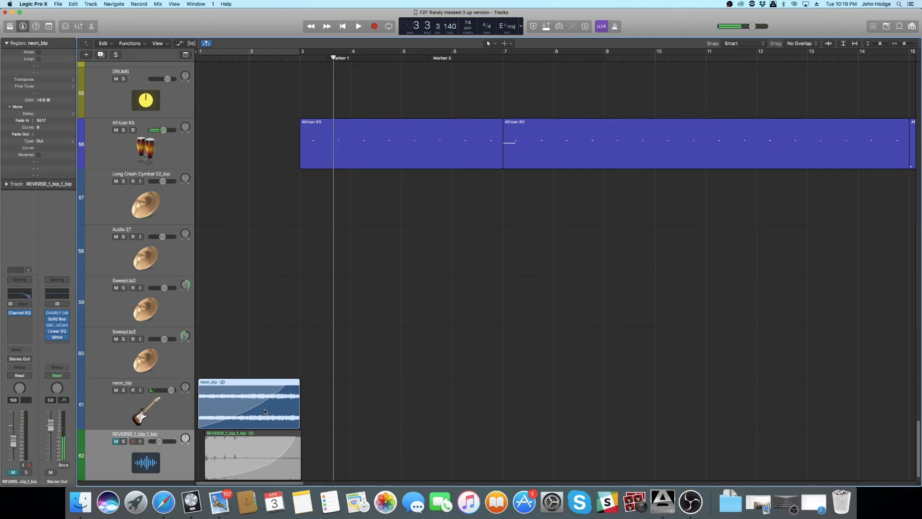